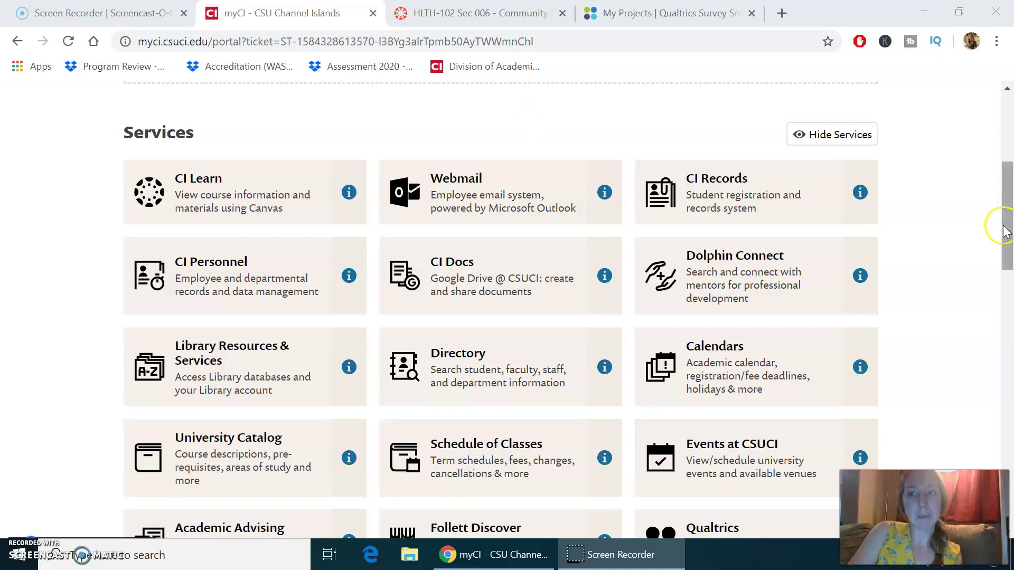
Step: Bring up the HLTH-102 Sec 006 Community Health Organizations course home page in CI Learn
{"action": "scroll", "coordinate": [1009, 196], "scroll_direction": "up", "scroll_amount": 2}
{"action": "left_click_drag", "start_coordinate": [1010, 201], "coordinate": [1009, 208]}
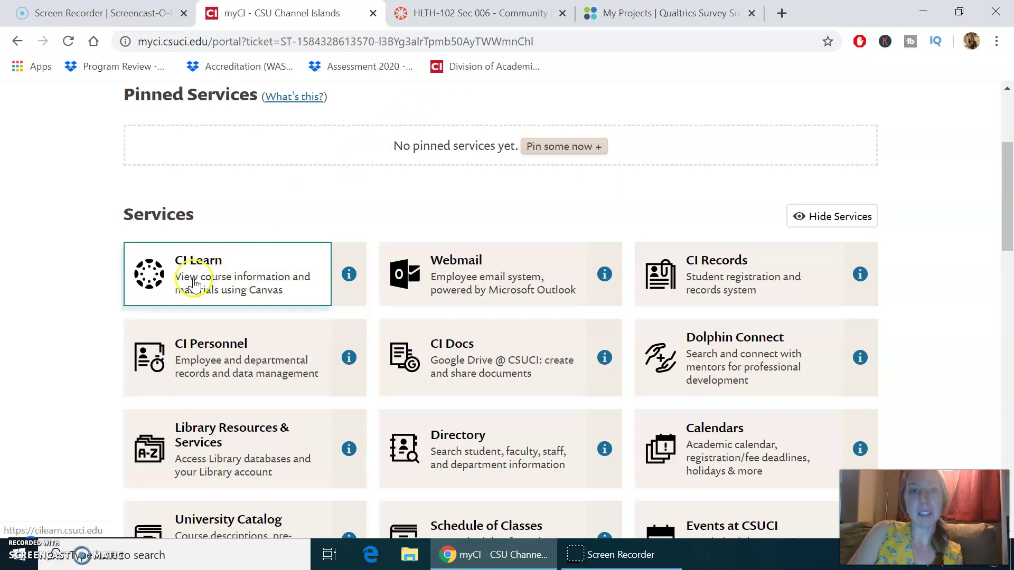
{"action": "left_click", "coordinate": [490, 15]}
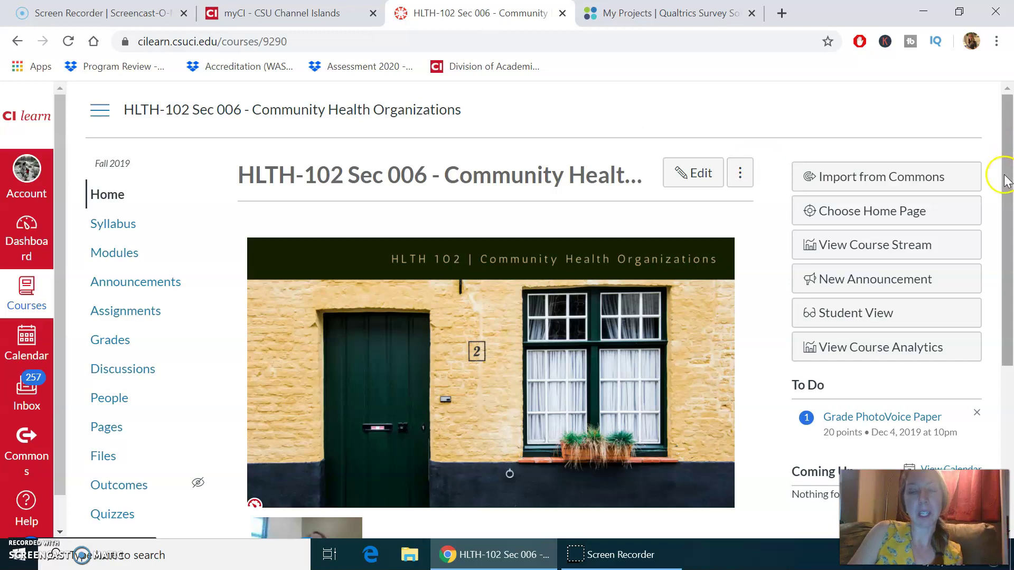
Step: Go to the course's Quizzes page and start a new quiz, bringing up the quiz engine choice
{"action": "left_click_drag", "start_coordinate": [1006, 180], "coordinate": [1004, 205]}
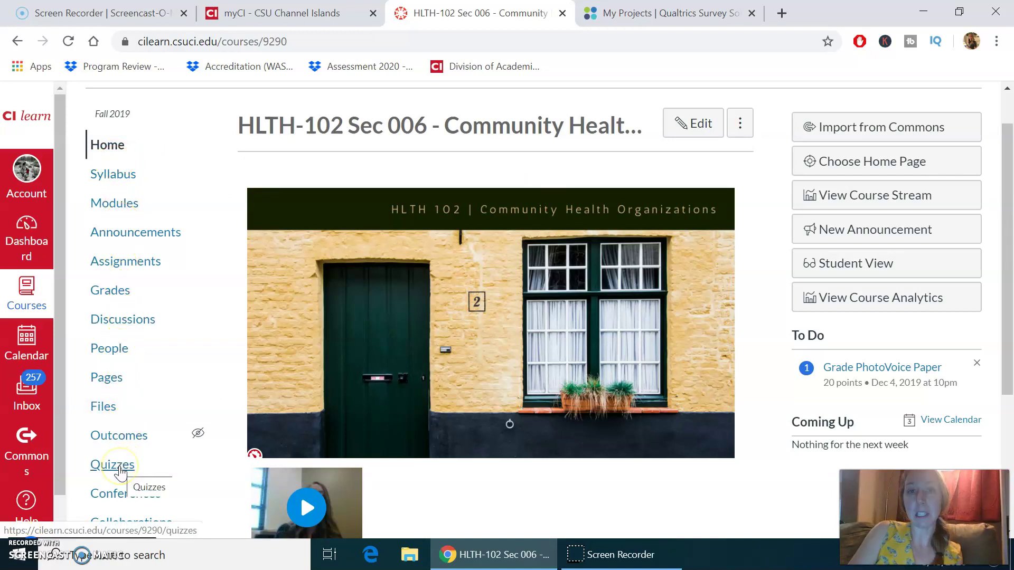
{"action": "left_click", "coordinate": [121, 472]}
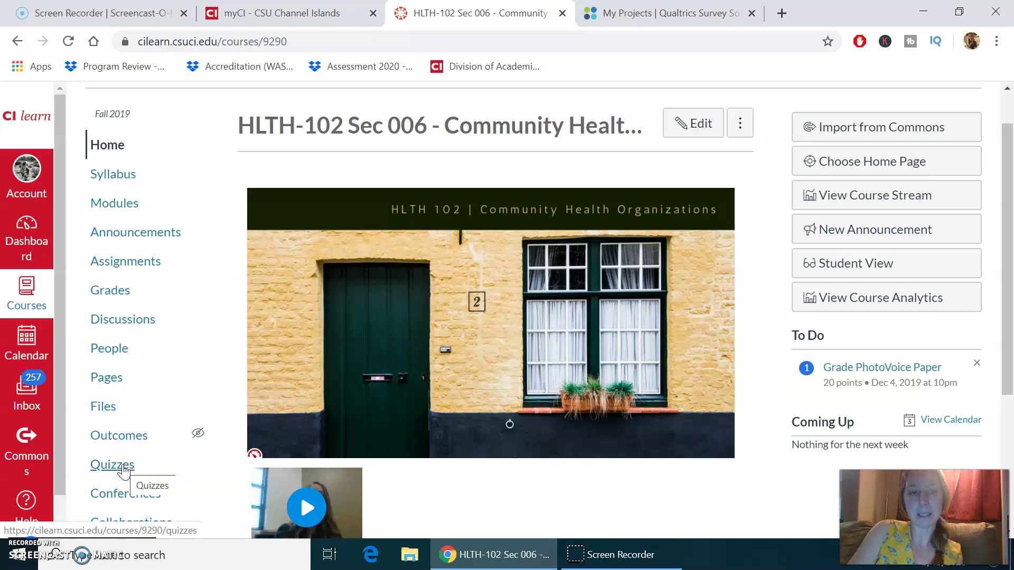
{"action": "left_click", "coordinate": [121, 470]}
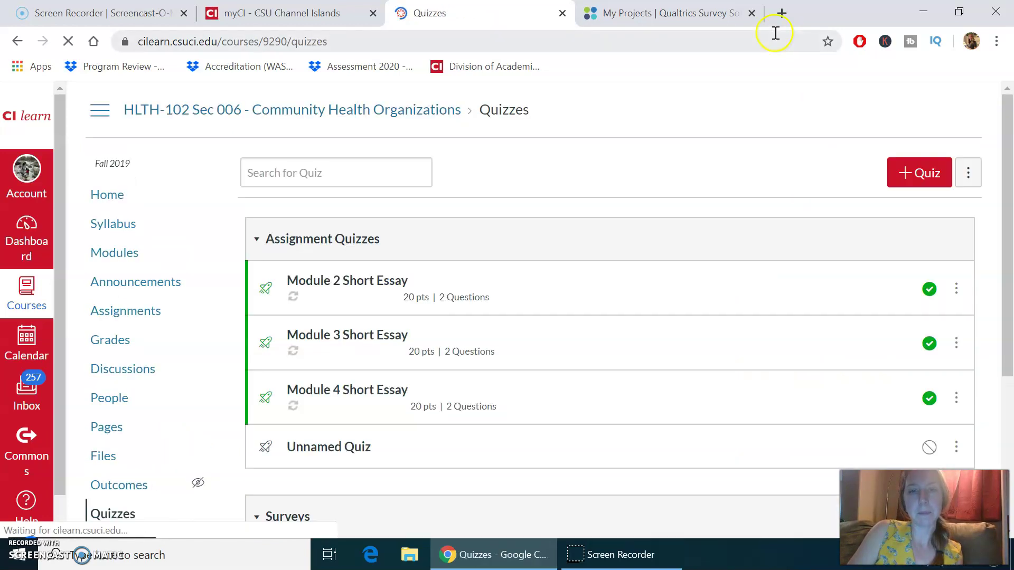
{"action": "left_click", "coordinate": [925, 178]}
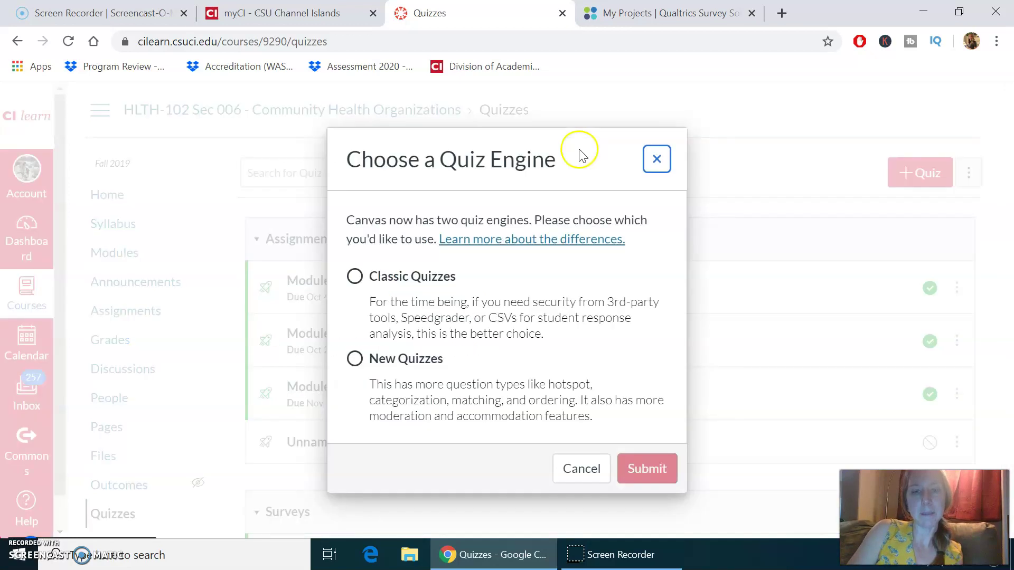
Step: Create a Classic Quizzes quiz and retitle it 'Sample Quiz'
{"action": "left_click", "coordinate": [355, 278]}
{"action": "left_click", "coordinate": [649, 469]}
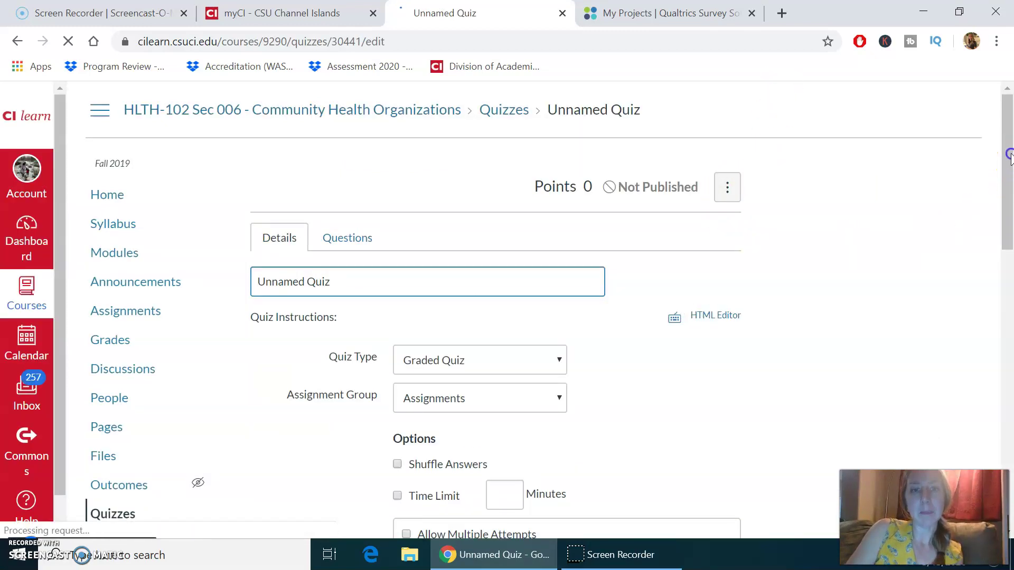
{"action": "left_click_drag", "start_coordinate": [1010, 165], "coordinate": [1009, 174]}
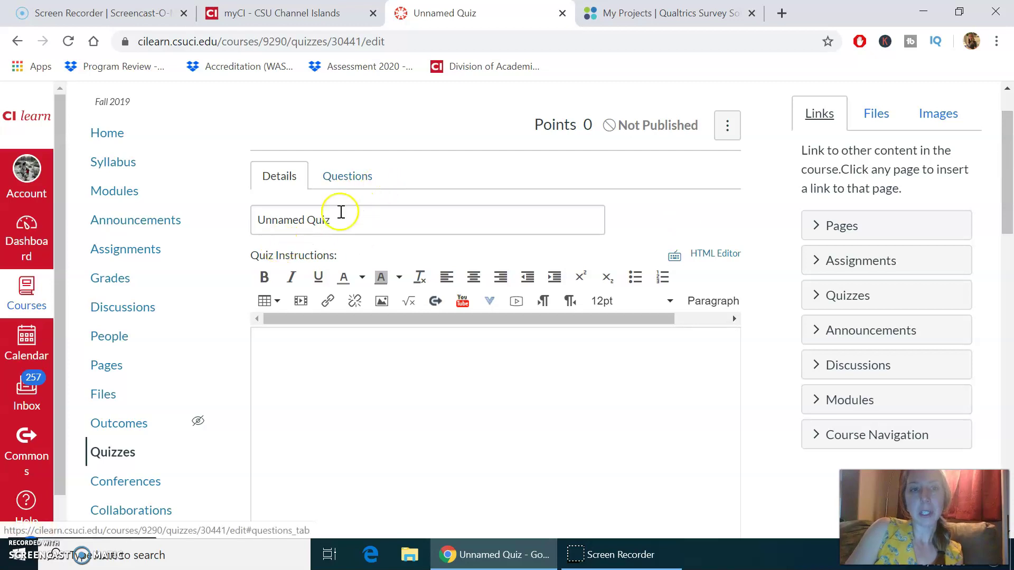
{"action": "left_click_drag", "start_coordinate": [343, 219], "coordinate": [254, 221]}
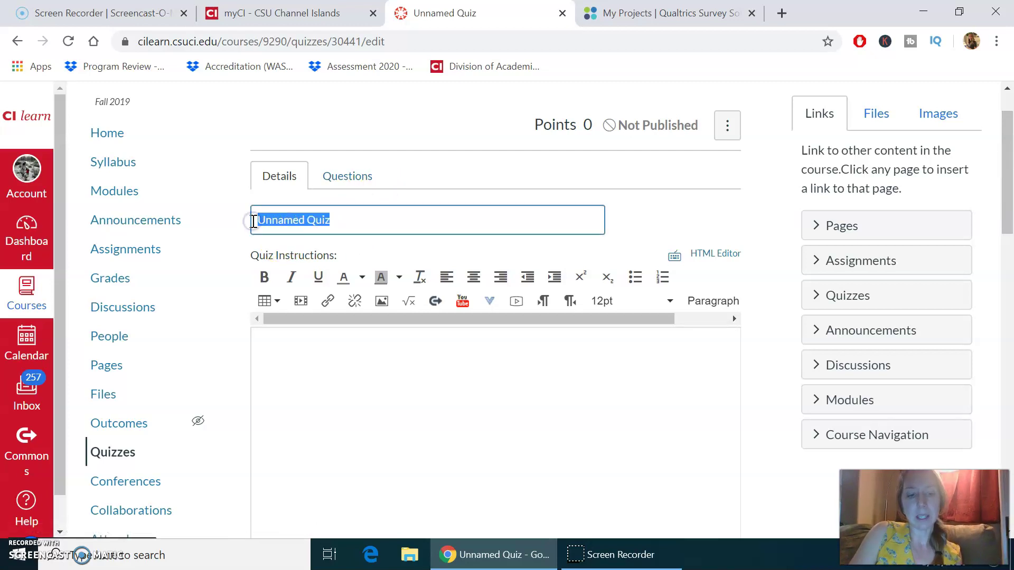
{"action": "type", "text": "Smap"}
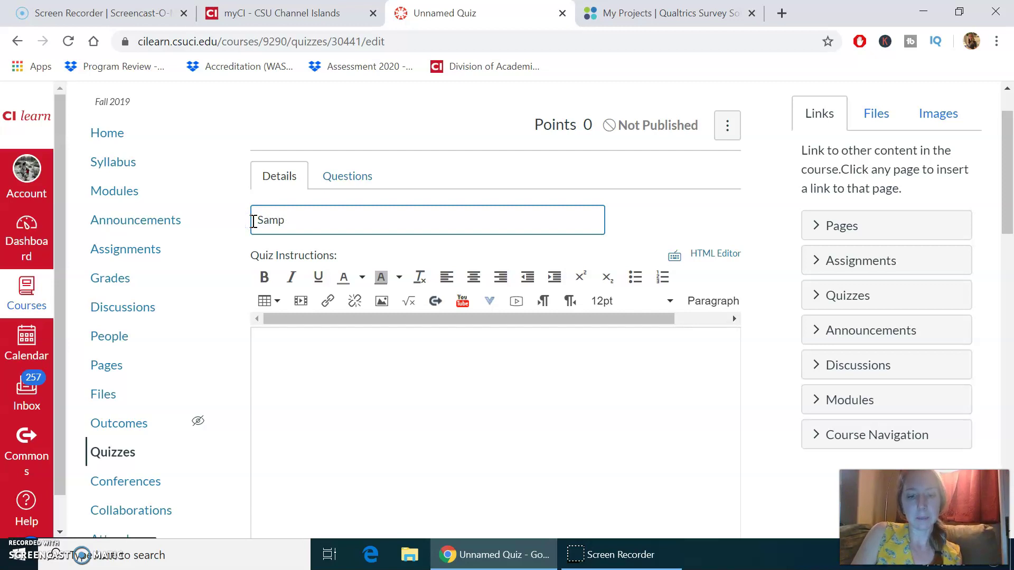
{"action": "type", "text": "Quiz"}
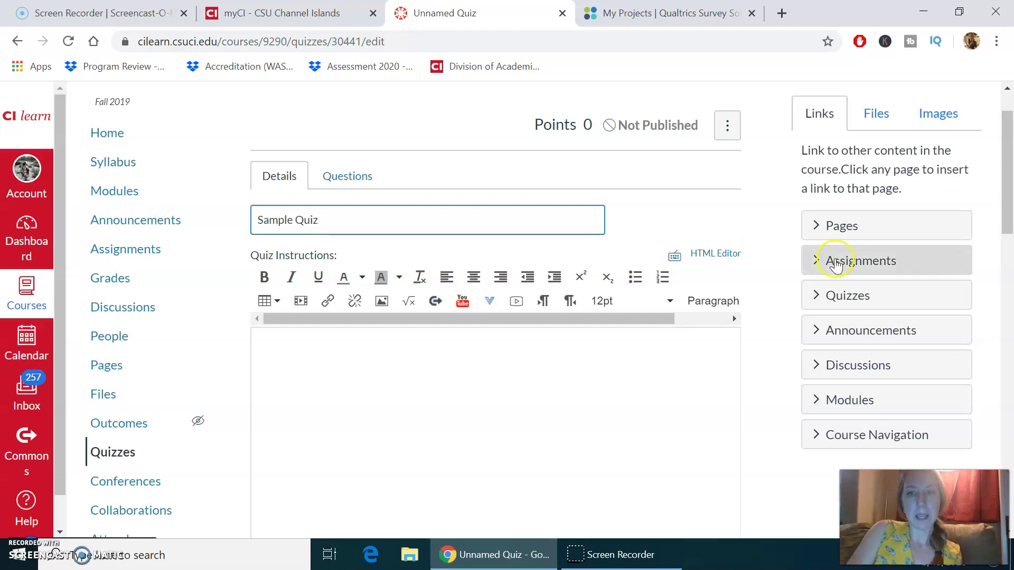
Step: Set the quiz type to Ungraded Survey
{"action": "left_click_drag", "start_coordinate": [1008, 190], "coordinate": [977, 306]}
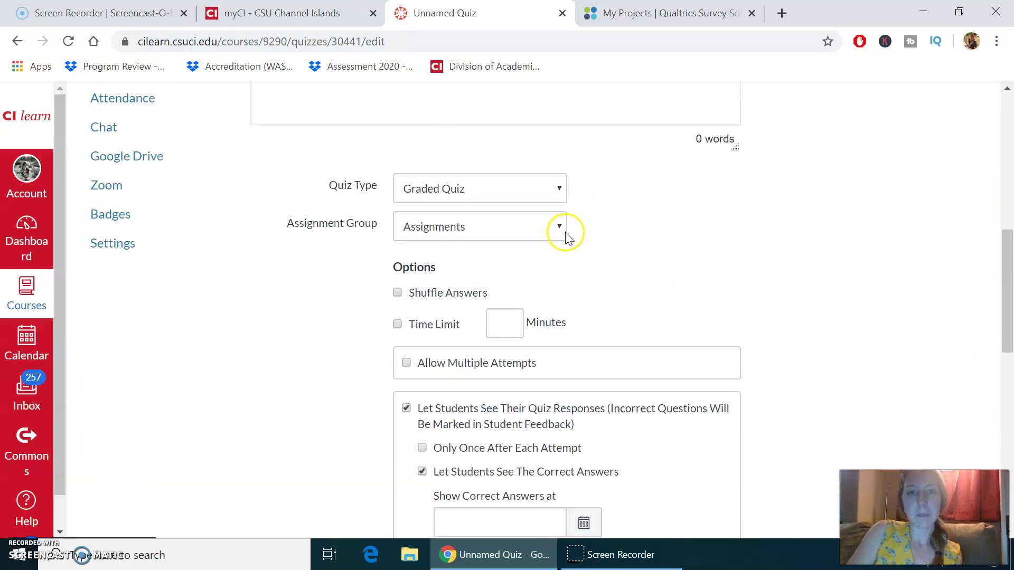
{"action": "left_click", "coordinate": [470, 193]}
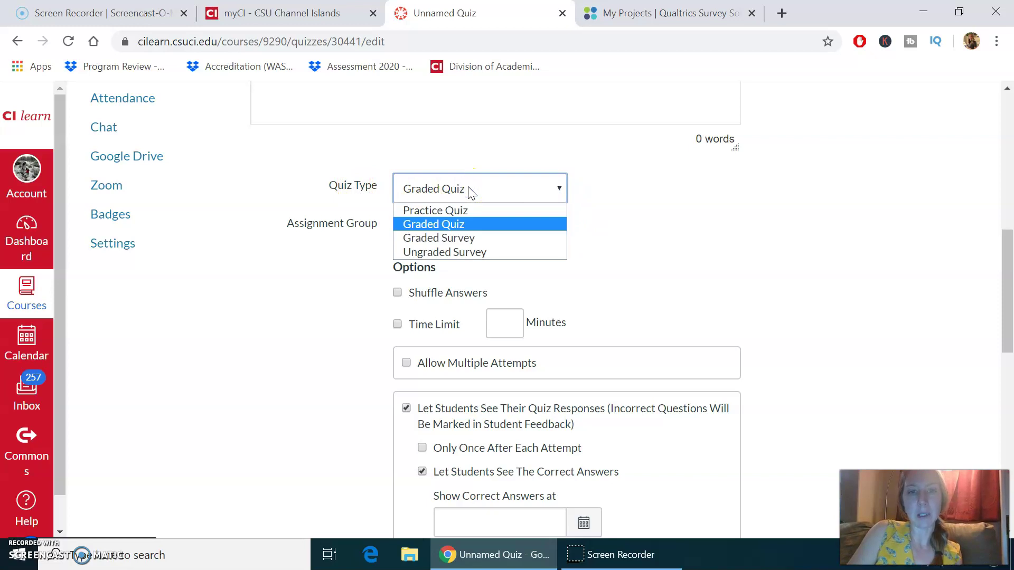
{"action": "left_click", "coordinate": [487, 251]}
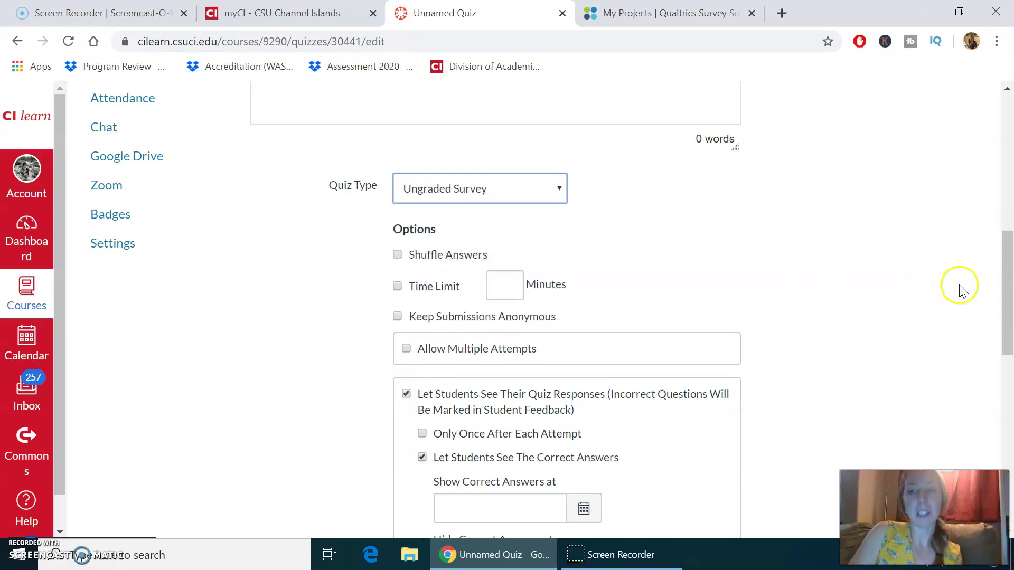
{"action": "left_click_drag", "start_coordinate": [1003, 290], "coordinate": [997, 182]}
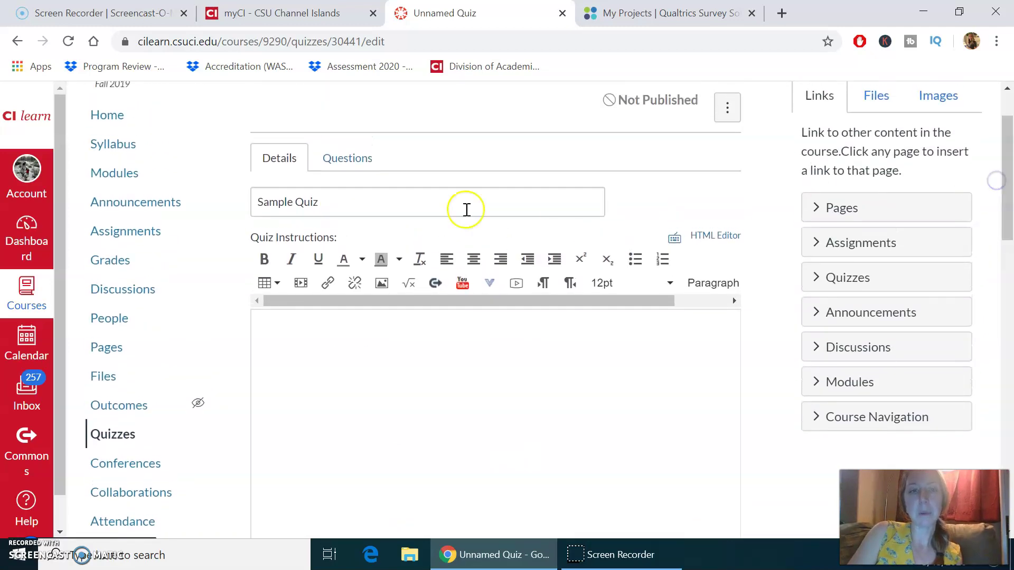
Step: Add a new True/False question to the quiz
{"action": "left_click", "coordinate": [338, 164]}
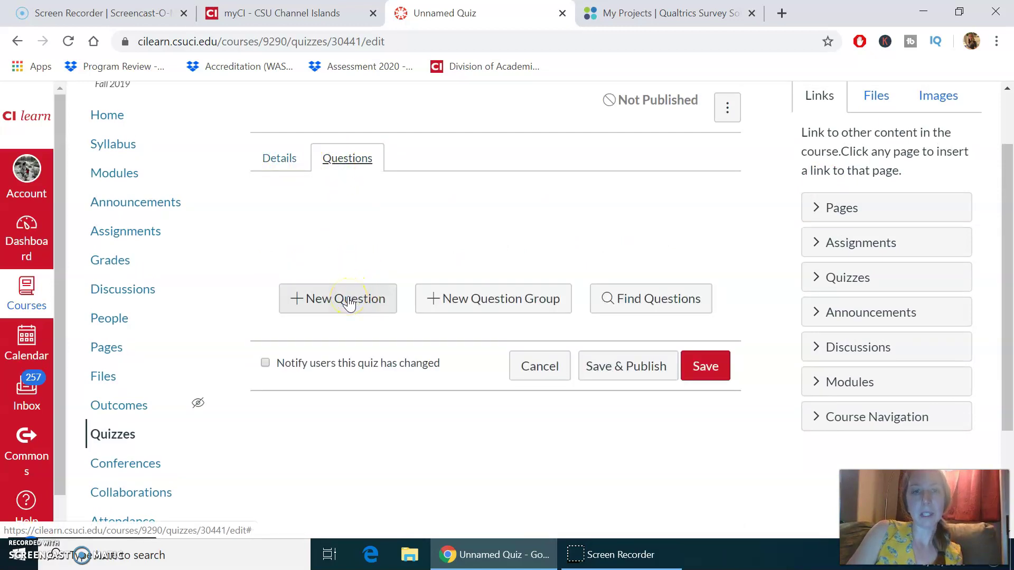
{"action": "left_click", "coordinate": [349, 304]}
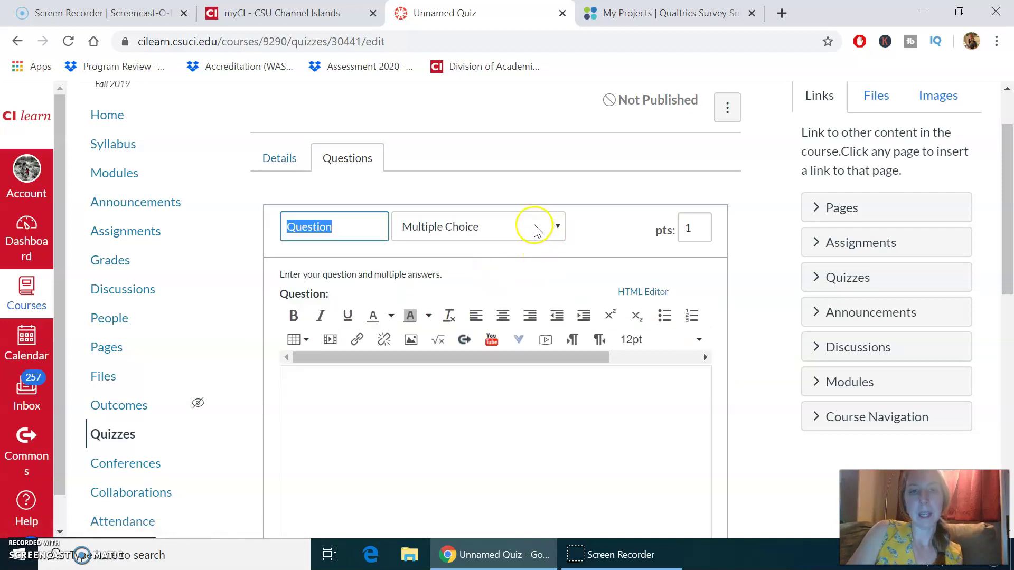
{"action": "left_click", "coordinate": [534, 227]}
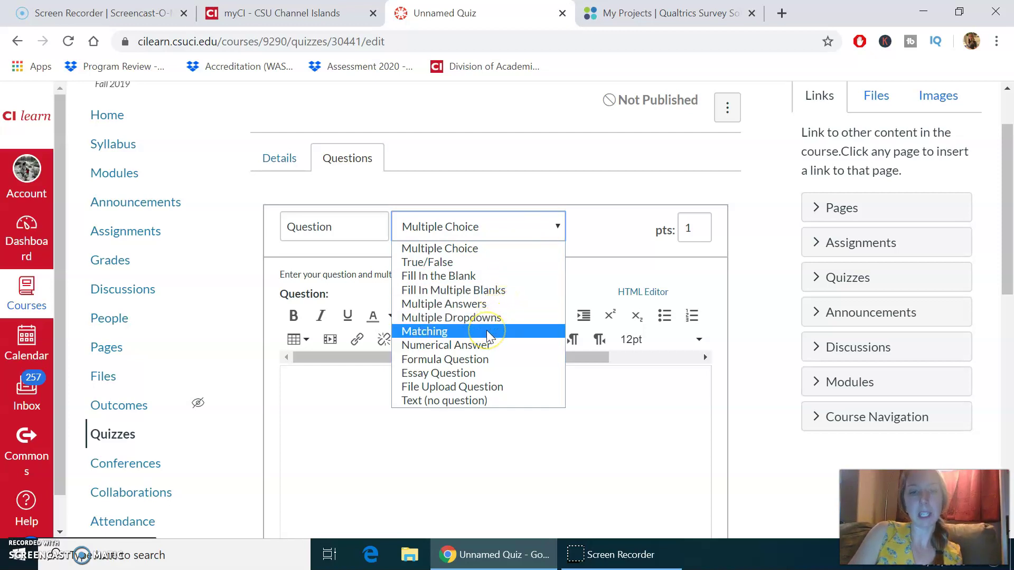
{"action": "left_click", "coordinate": [477, 269]}
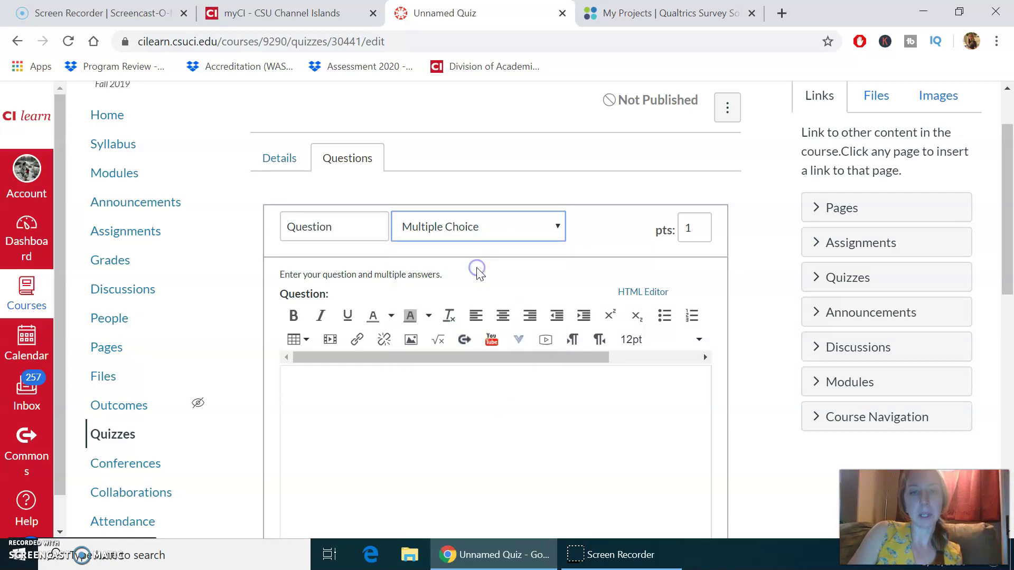
{"action": "left_click_drag", "start_coordinate": [1006, 254], "coordinate": [976, 407]}
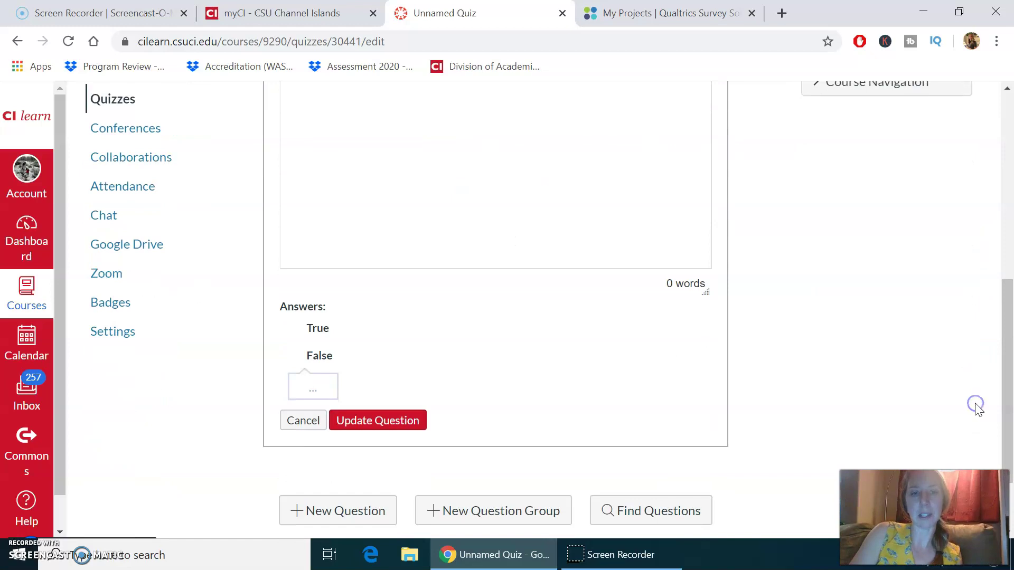
{"action": "left_click_drag", "start_coordinate": [1009, 335], "coordinate": [1003, 295]}
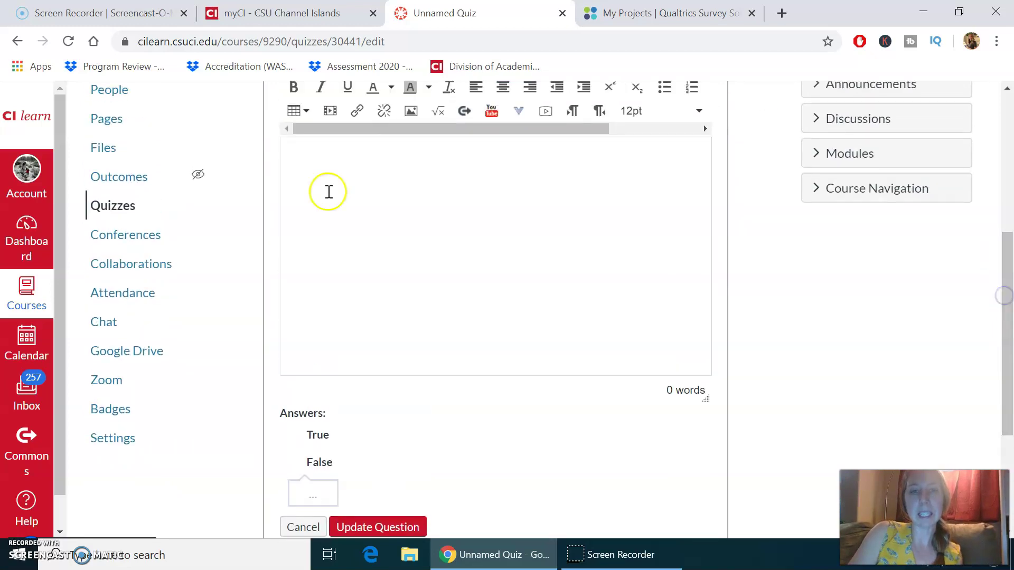
Step: Write the question 'A dinosaur is a type of animal.' and set its True and False answers
{"action": "left_click", "coordinate": [331, 168]}
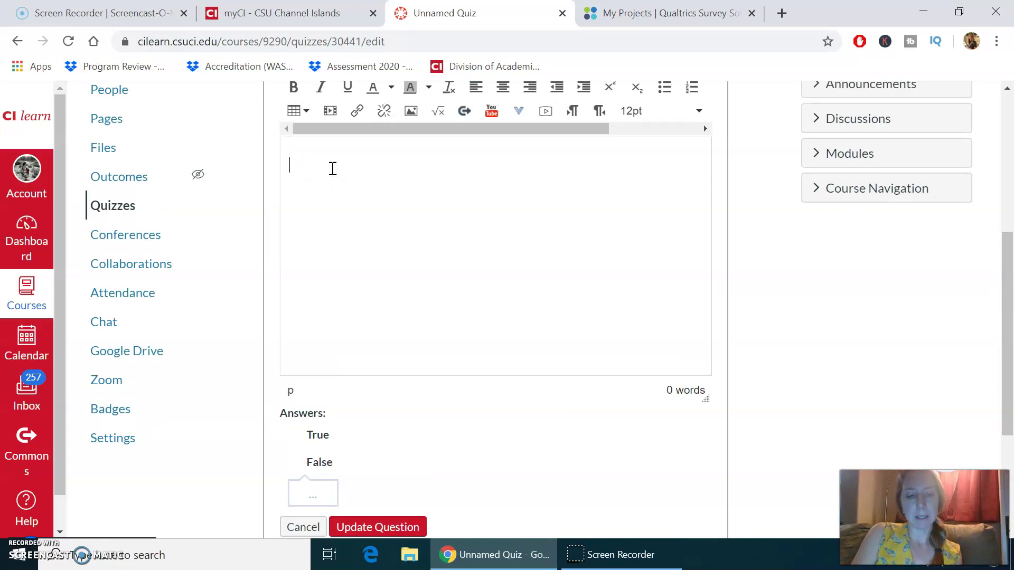
{"action": "type", "text": "A dinosaur is a type of animal."}
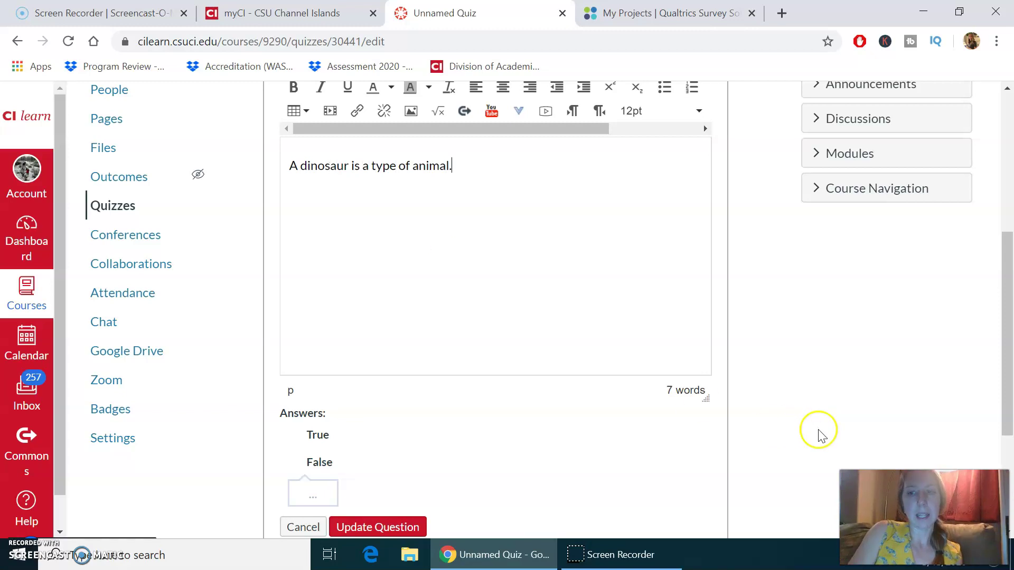
{"action": "left_click_drag", "start_coordinate": [1006, 348], "coordinate": [1003, 414]}
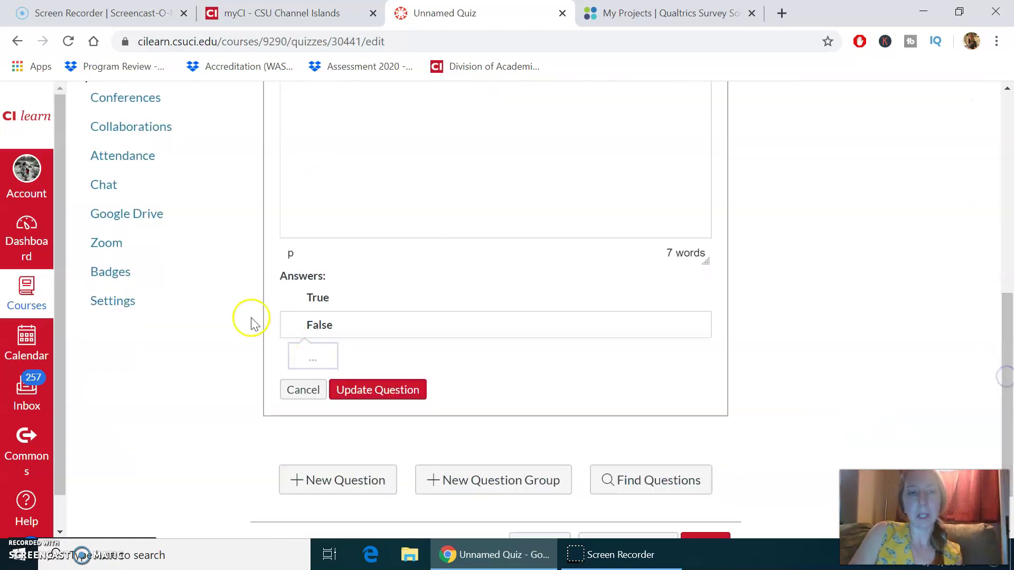
{"action": "double_click", "coordinate": [326, 298]}
{"action": "double_click", "coordinate": [326, 324]}
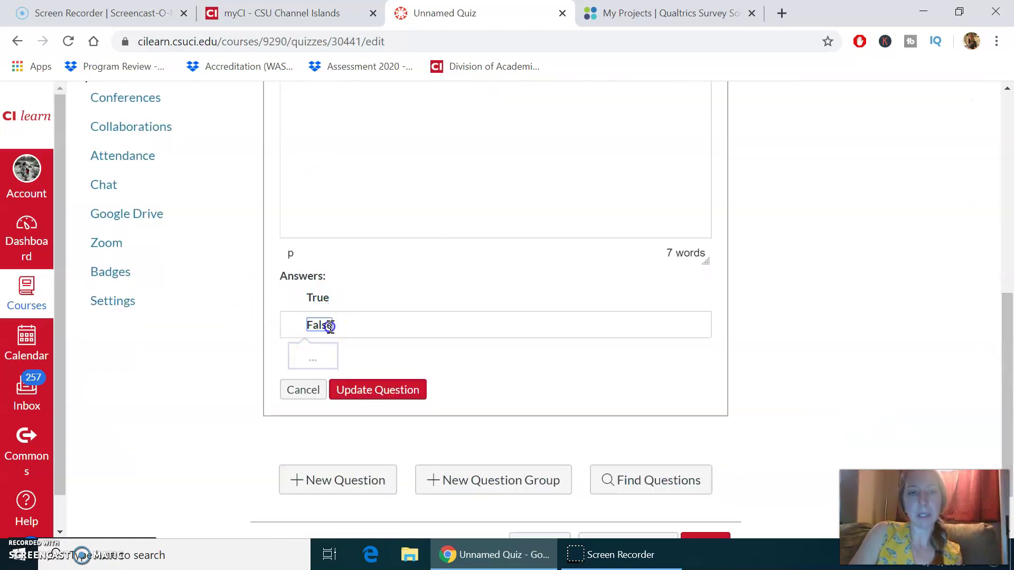
Step: Add the comment 'Yes, this was false. Great job!' under False and update the question
{"action": "left_click", "coordinate": [313, 358]}
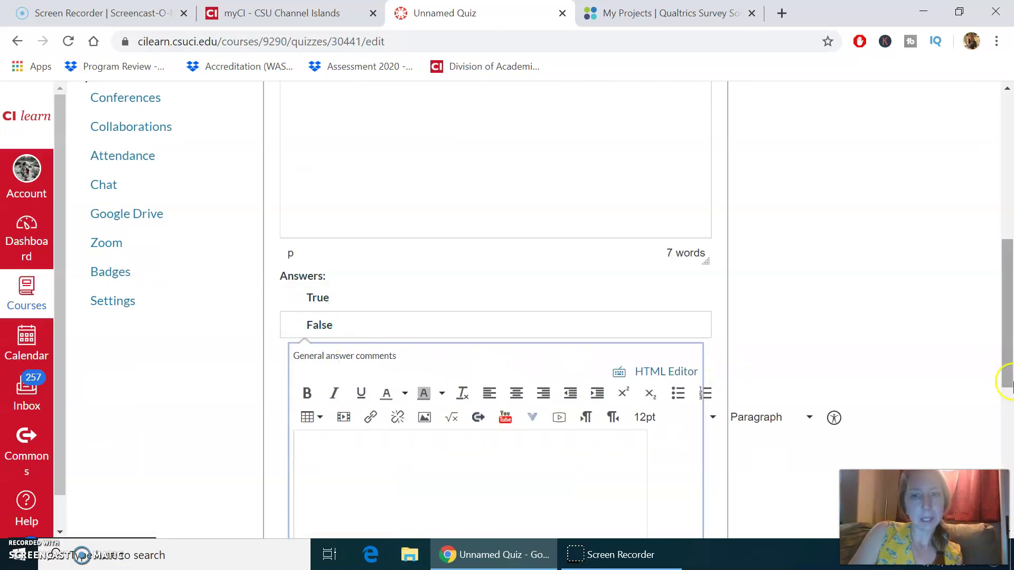
{"action": "left_click_drag", "start_coordinate": [1004, 355], "coordinate": [1003, 404]}
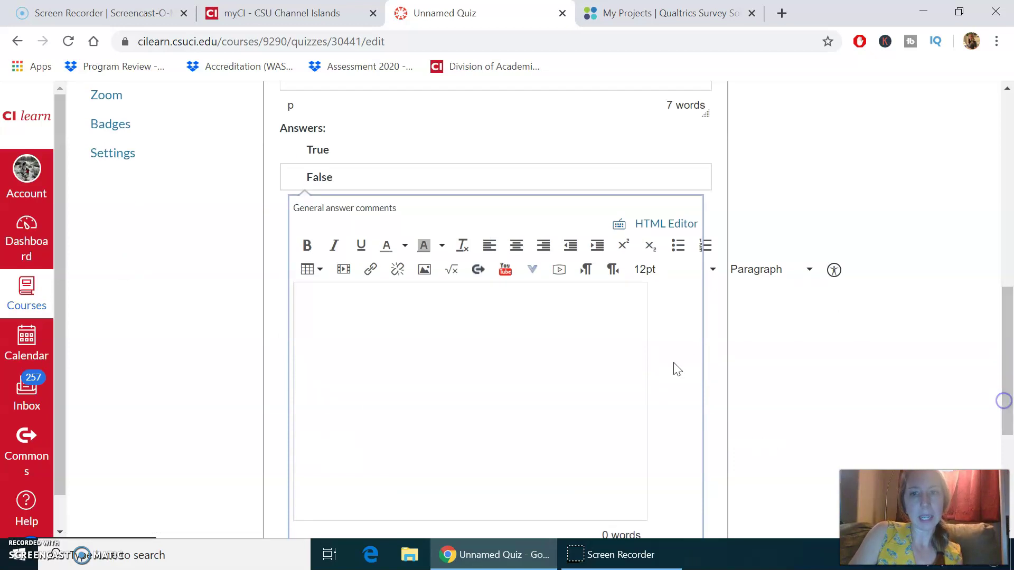
{"action": "left_click", "coordinate": [385, 319]}
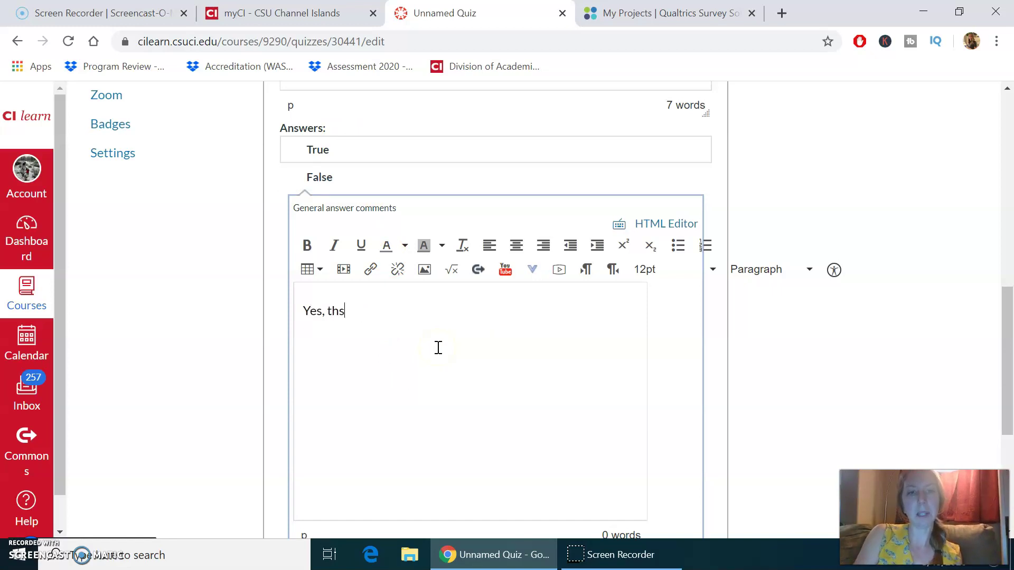
{"action": "type", "text": "Yes, this was false. Great job!"}
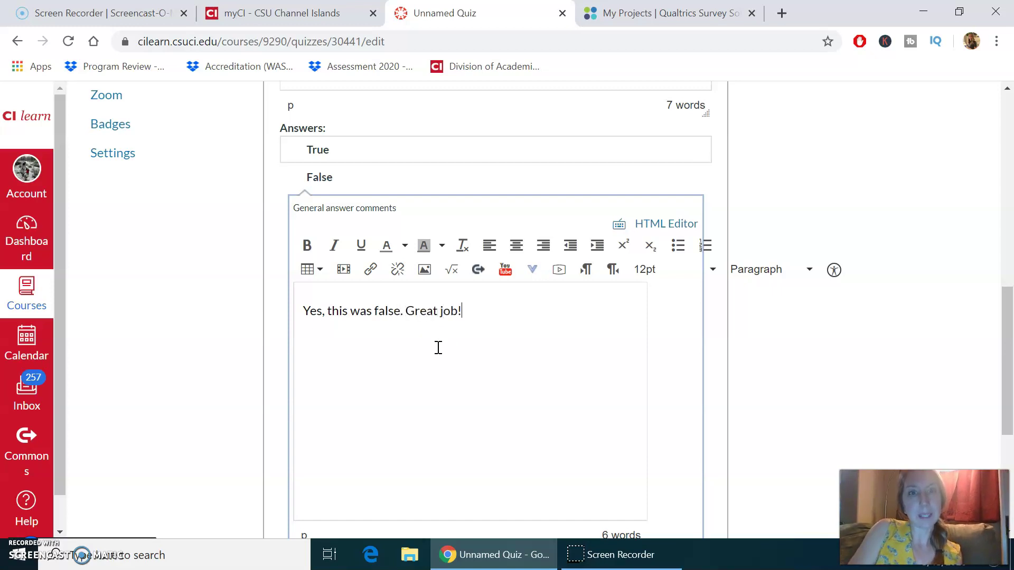
{"action": "left_click_drag", "start_coordinate": [1002, 333], "coordinate": [997, 430]}
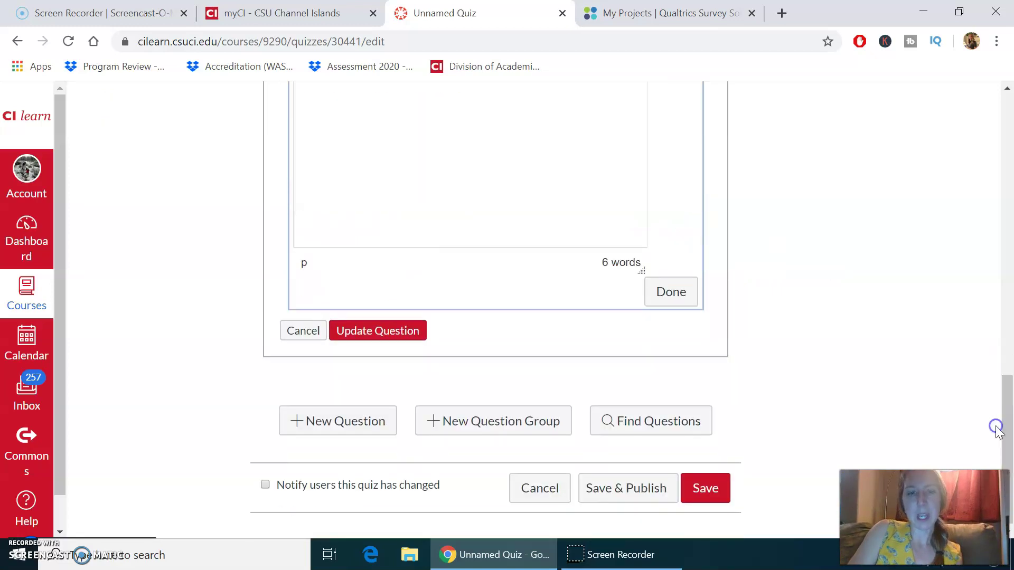
{"action": "left_click", "coordinate": [374, 331]}
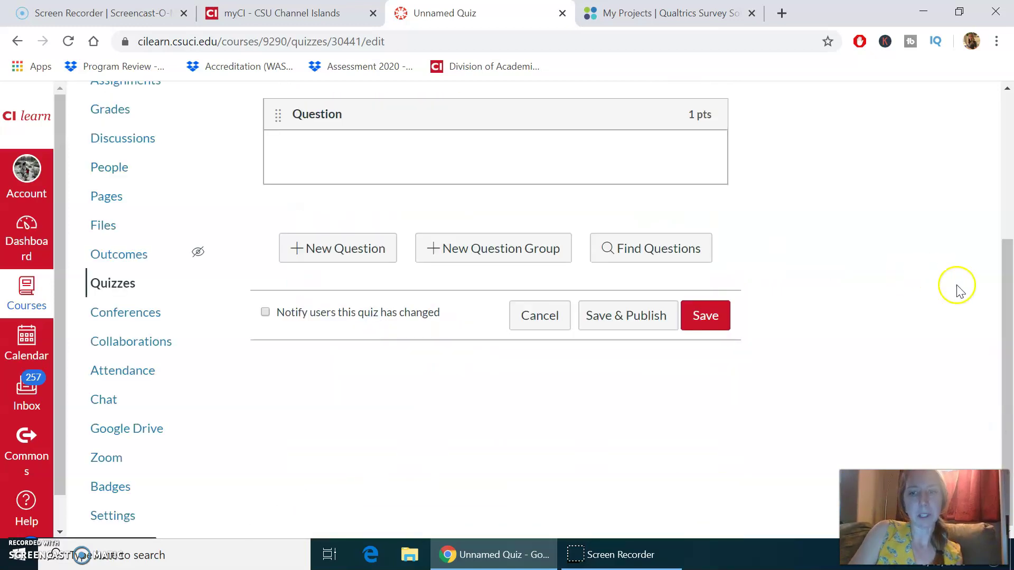
Step: Enter the quiz instructions 'This ungraded survey is designed to assess your knowledge before the course.'
{"action": "left_click_drag", "start_coordinate": [1000, 319], "coordinate": [1001, 241]}
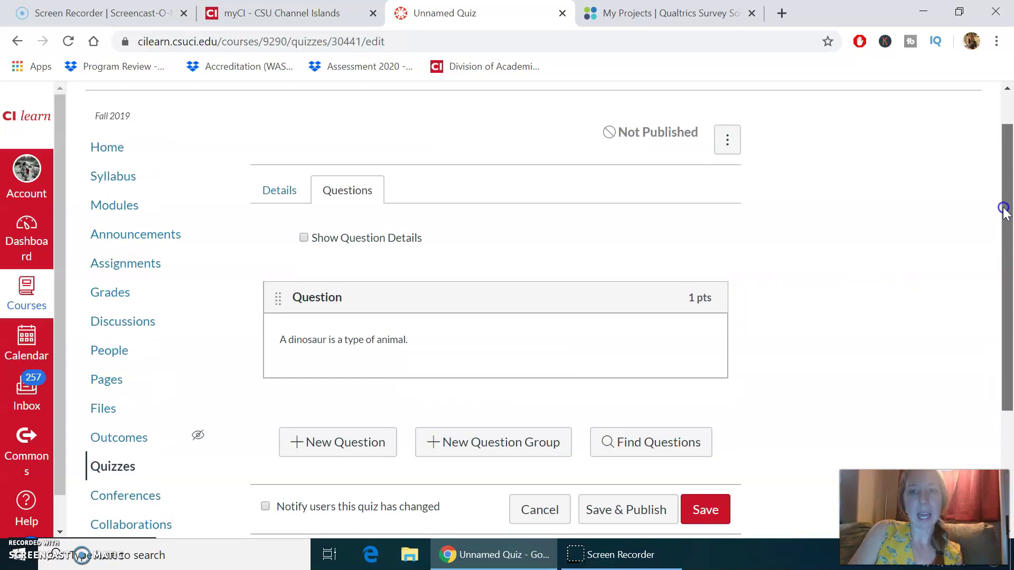
{"action": "mouse_move", "coordinate": [289, 291]}
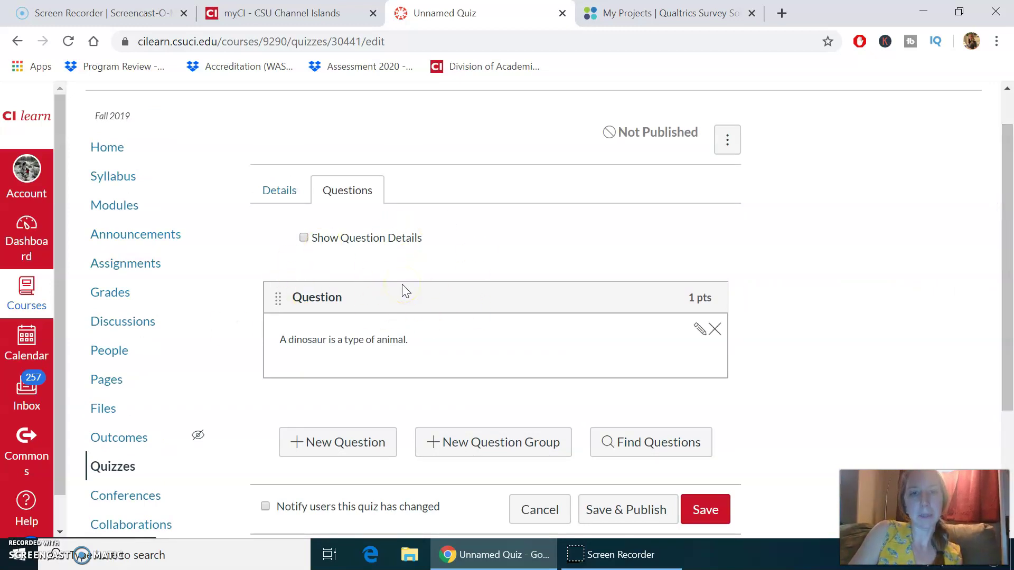
{"action": "left_click", "coordinate": [287, 190]}
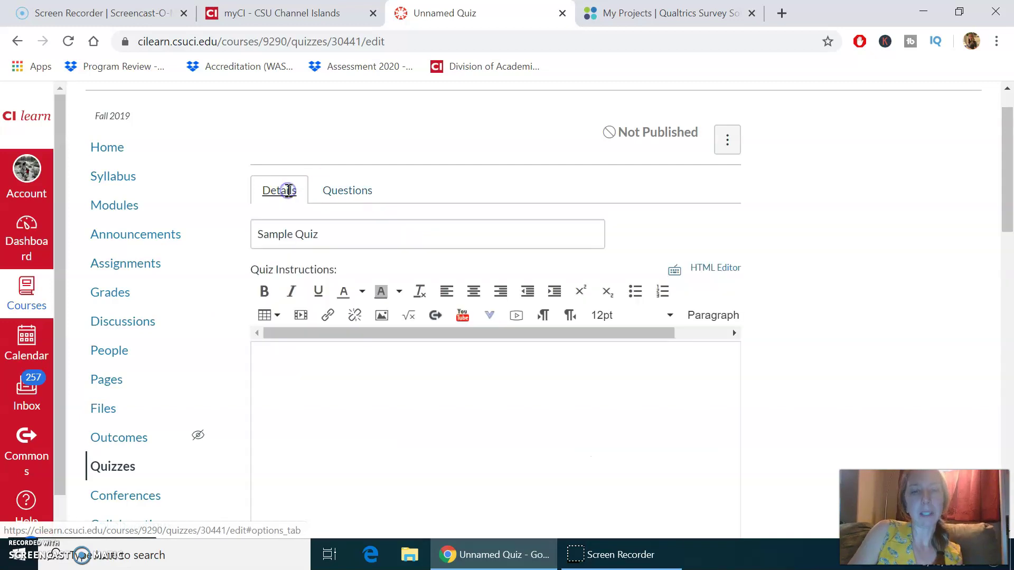
{"action": "left_click_drag", "start_coordinate": [1006, 201], "coordinate": [1002, 246]}
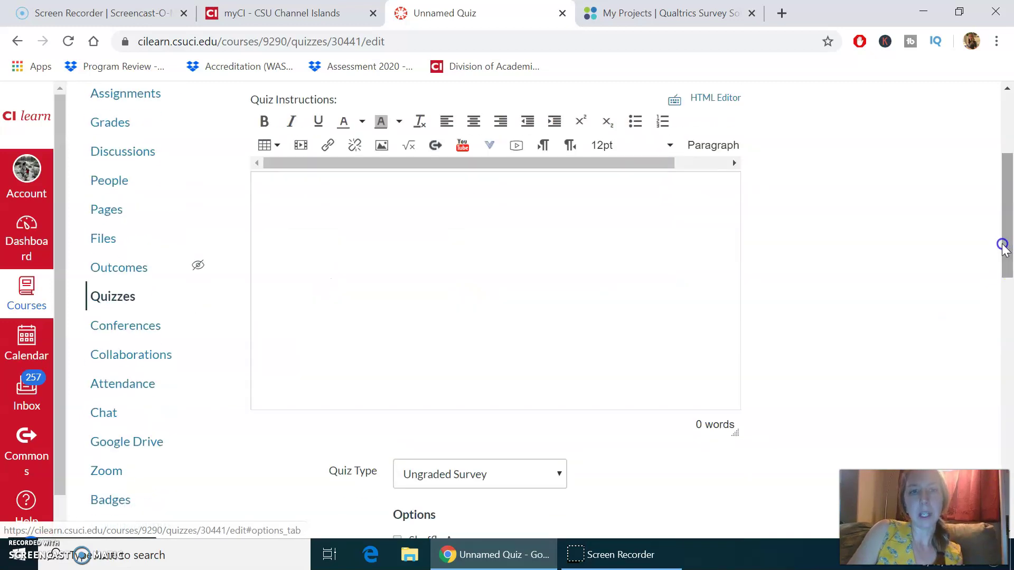
{"action": "left_click", "coordinate": [372, 248]}
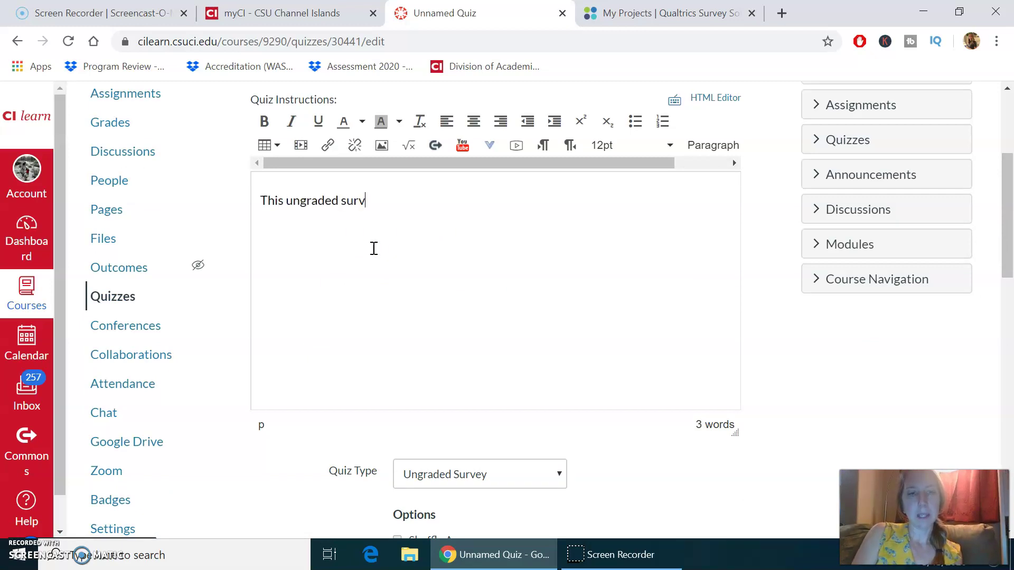
{"action": "type", "text": "This ungraded survey is designed to assess your knowledge be"}
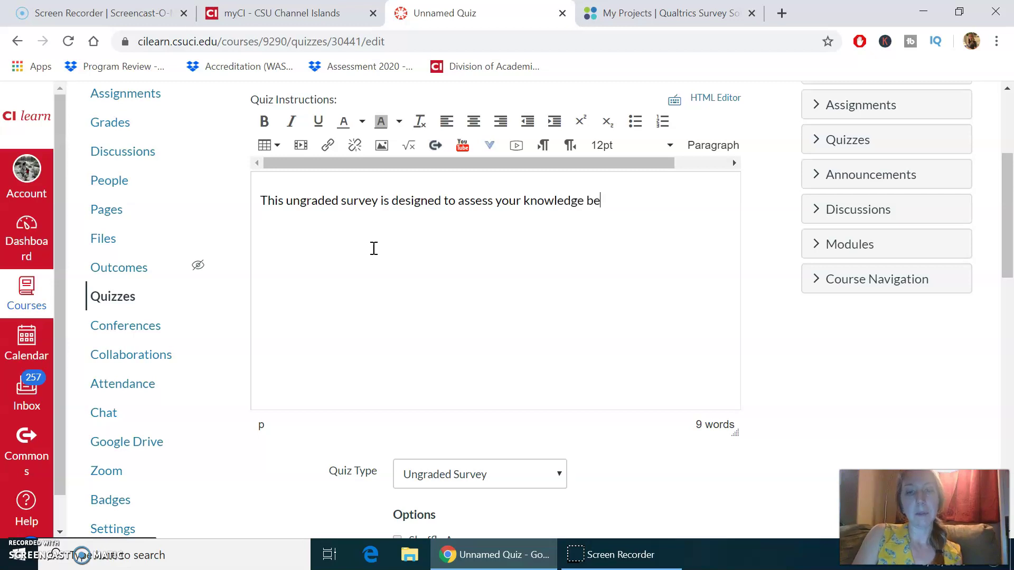
{"action": "type", "text": "re the course."}
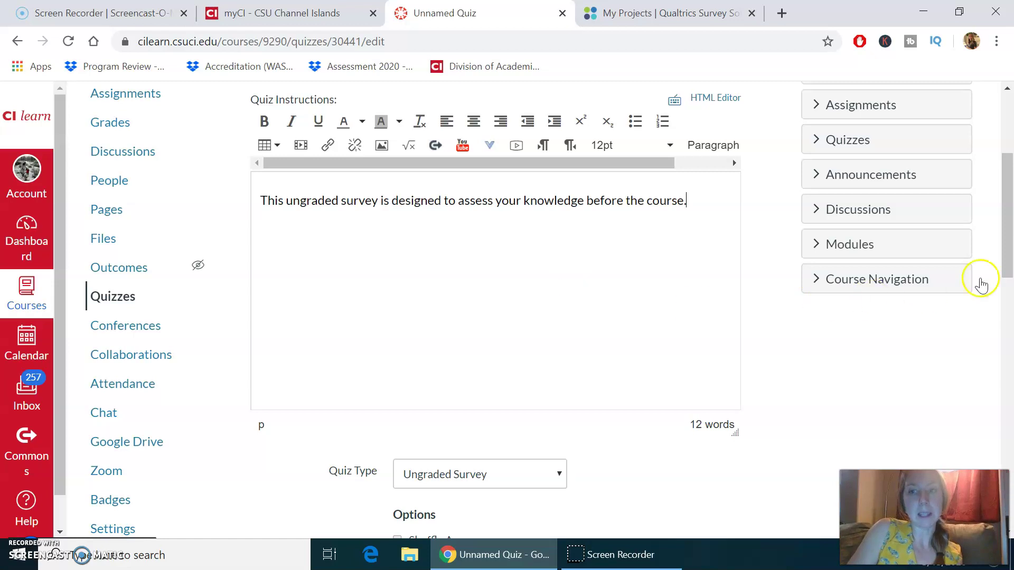
Step: Review the Options, Quiz Restrictions and Assign sections, then cancel the quiz edits
{"action": "left_click_drag", "start_coordinate": [1010, 246], "coordinate": [976, 355]}
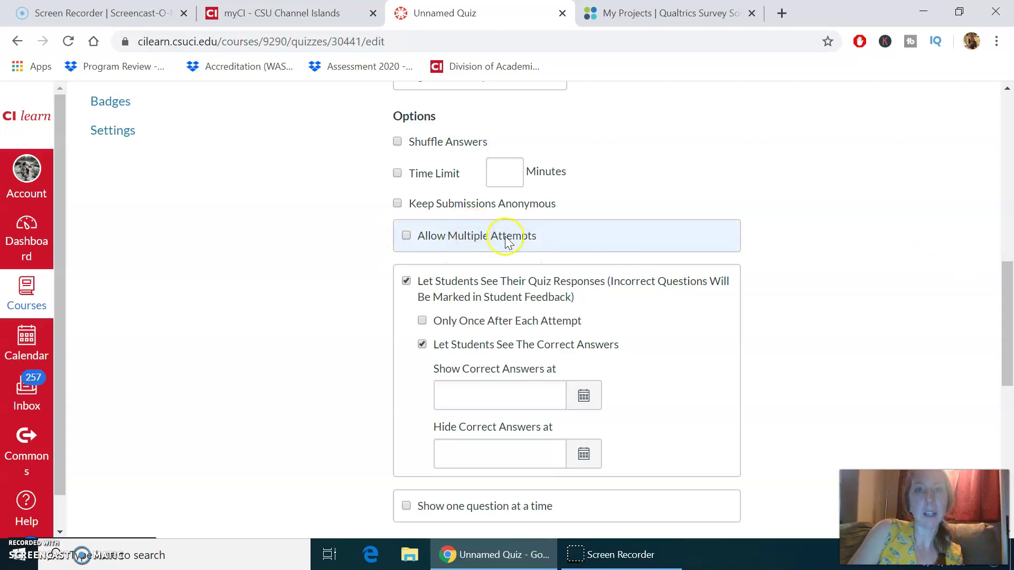
{"action": "left_click_drag", "start_coordinate": [1003, 291], "coordinate": [999, 331]}
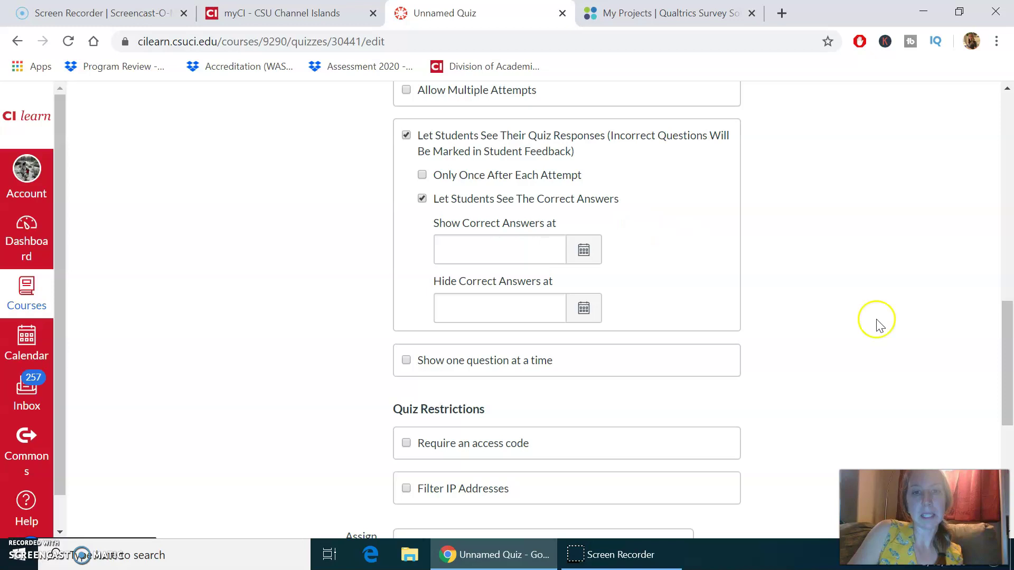
{"action": "left_click_drag", "start_coordinate": [1001, 399], "coordinate": [996, 431]}
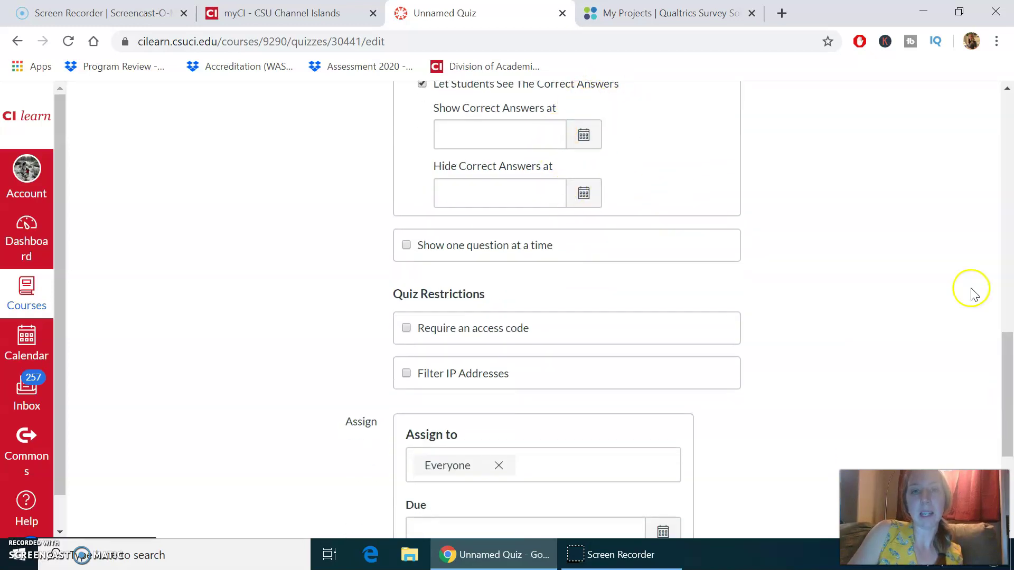
{"action": "left_click_drag", "start_coordinate": [1005, 385], "coordinate": [994, 445]}
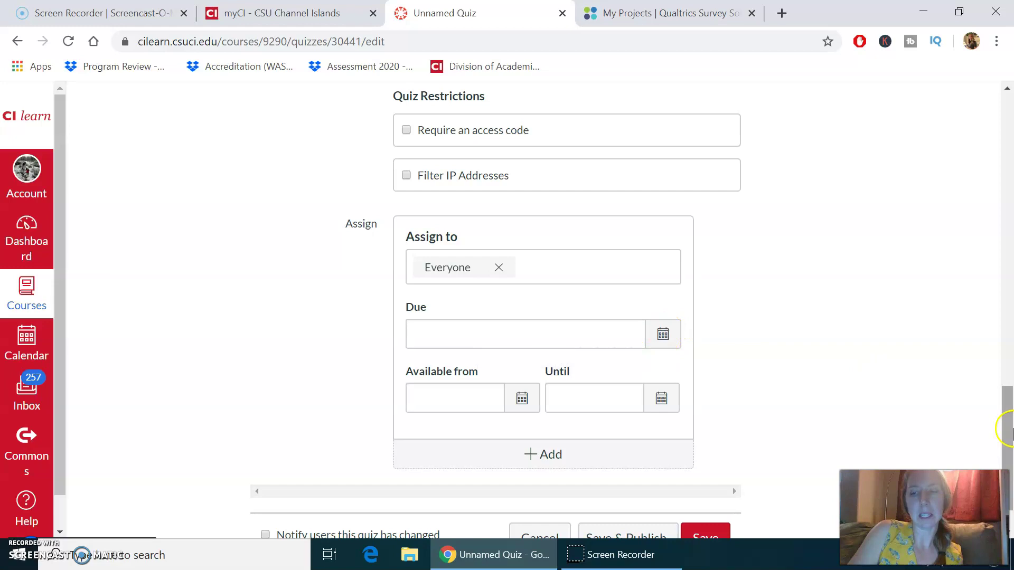
{"action": "left_click_drag", "start_coordinate": [1008, 446], "coordinate": [1009, 484]}
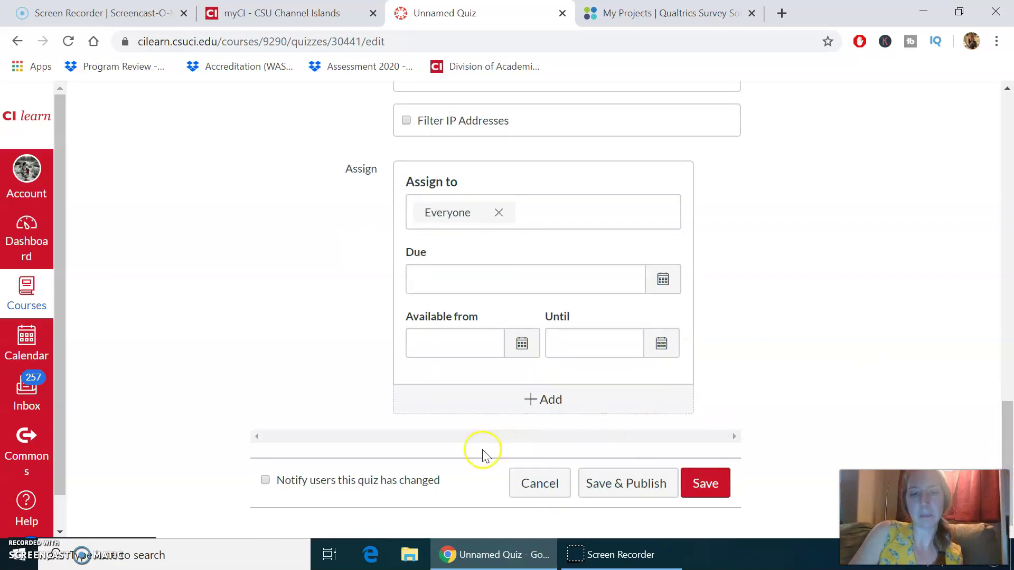
{"action": "left_click", "coordinate": [539, 485]}
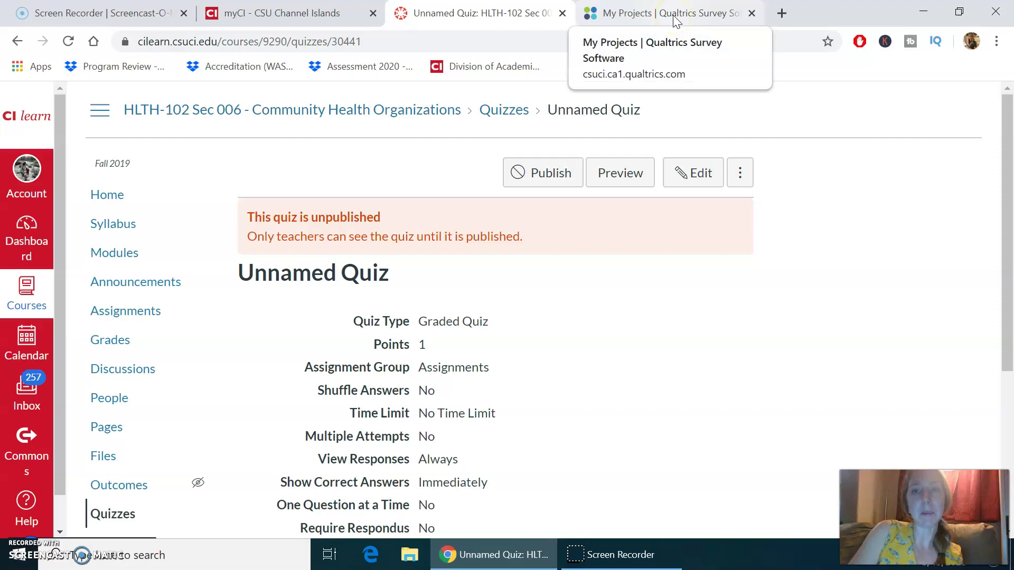
Step: Switch to the Qualtrics My Projects page and begin a new project
{"action": "left_click", "coordinate": [676, 21]}
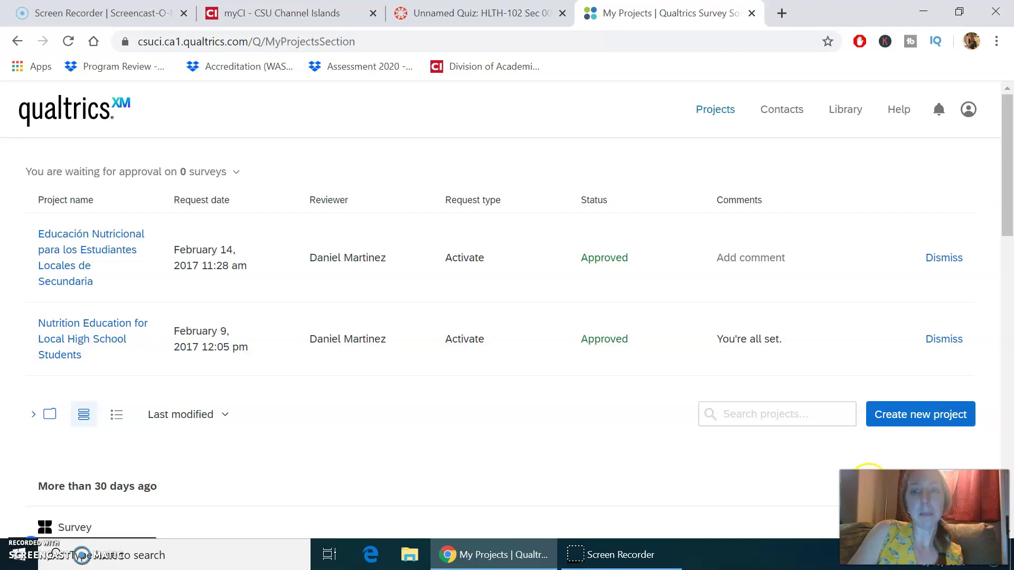
{"action": "left_click_drag", "start_coordinate": [1009, 149], "coordinate": [1008, 172]}
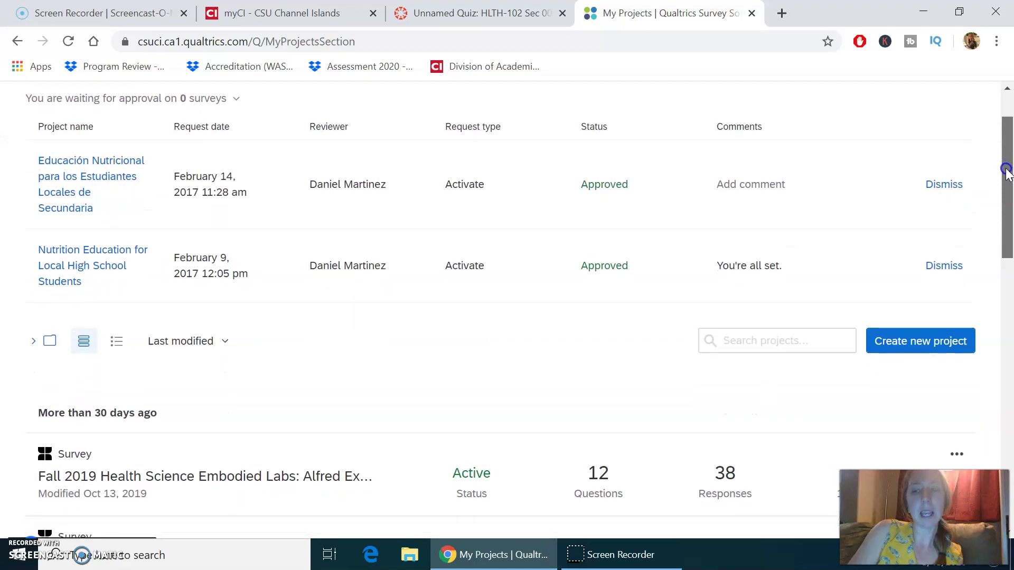
{"action": "left_click", "coordinate": [922, 349]}
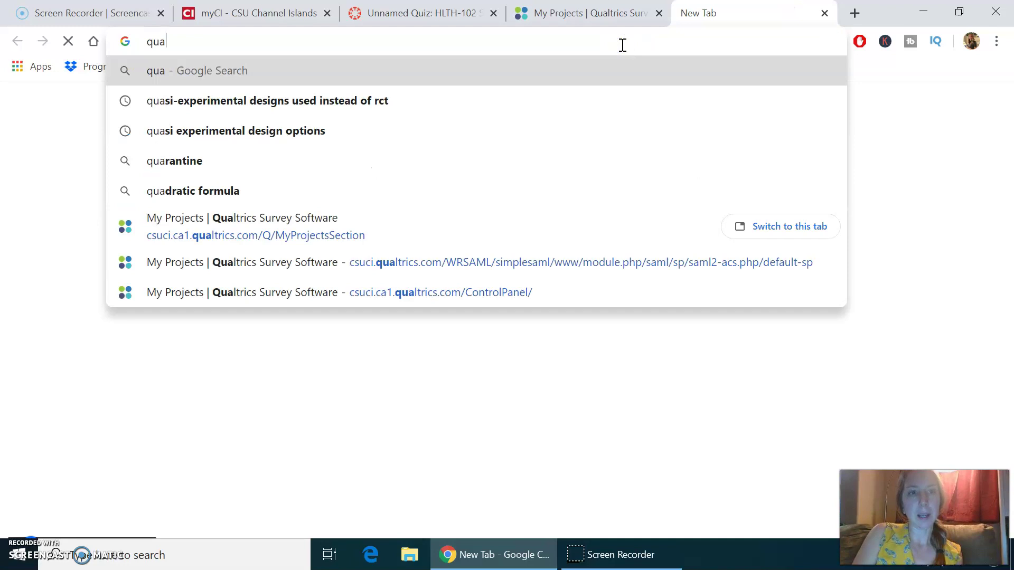
Step: Type a csuci Qualtrics address in a new tab, then return to the My Projects tab
{"action": "type", "text": "l"}
{"action": "key", "text": "BackSpace"}
{"action": "key", "text": "BackSpace"}
{"action": "key", "text": "BackSpace"}
{"action": "key", "text": "BackSpace"}
{"action": "type", "text": "csuci"}
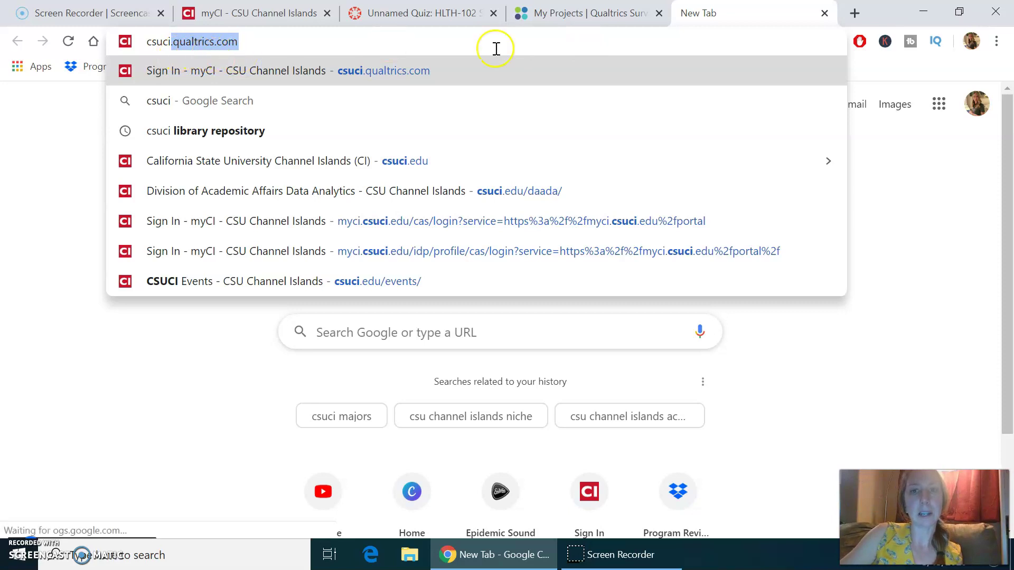
{"action": "left_click", "coordinate": [586, 14]}
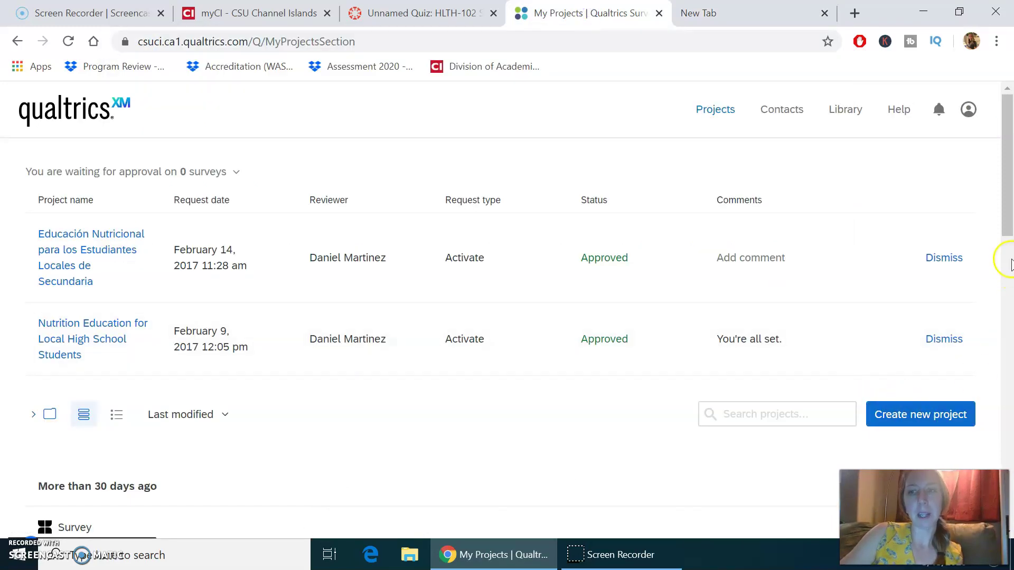
Step: Create a blank Qualtrics survey project via Create your own > Survey
{"action": "left_click", "coordinate": [932, 420]}
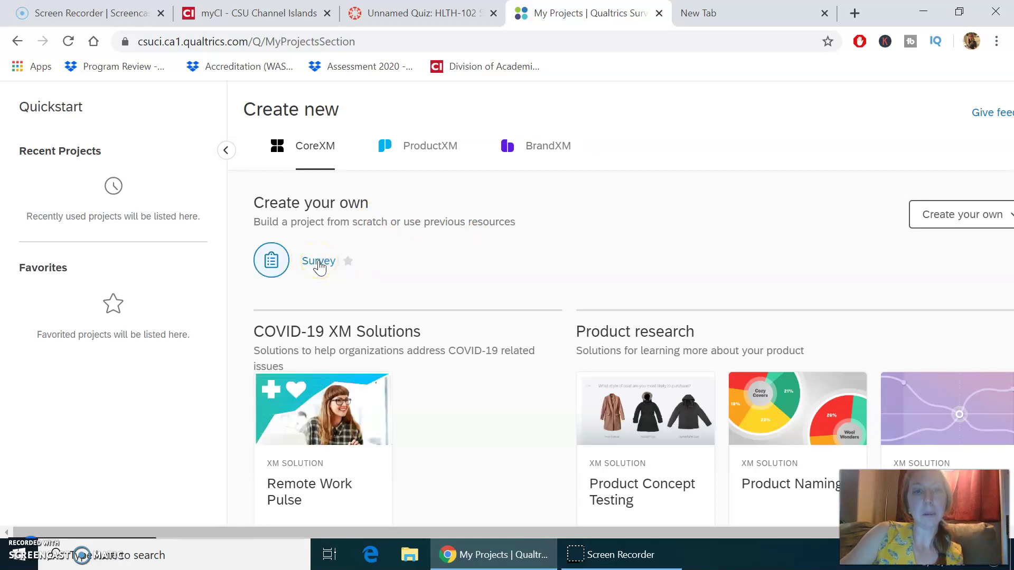
{"action": "left_click", "coordinate": [319, 264]}
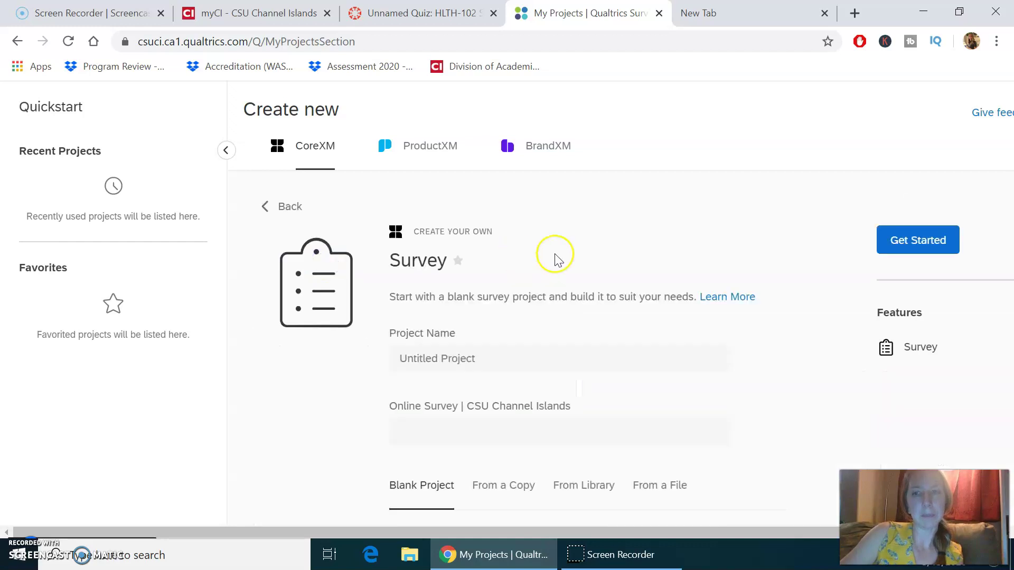
{"action": "left_click", "coordinate": [931, 243]}
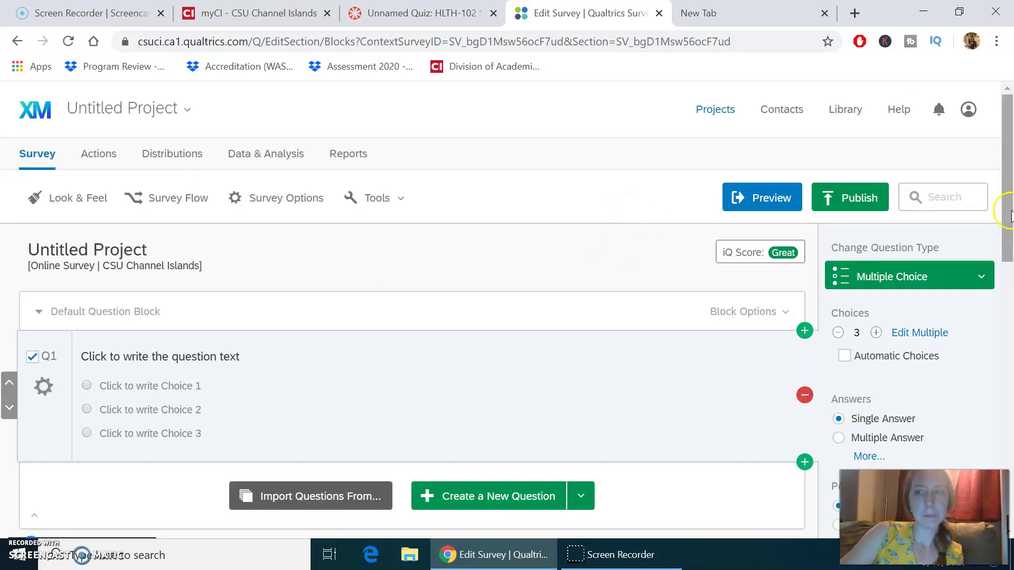
Step: Word the first question 'What is your favorite color?'
{"action": "left_click_drag", "start_coordinate": [1007, 183], "coordinate": [1001, 211]}
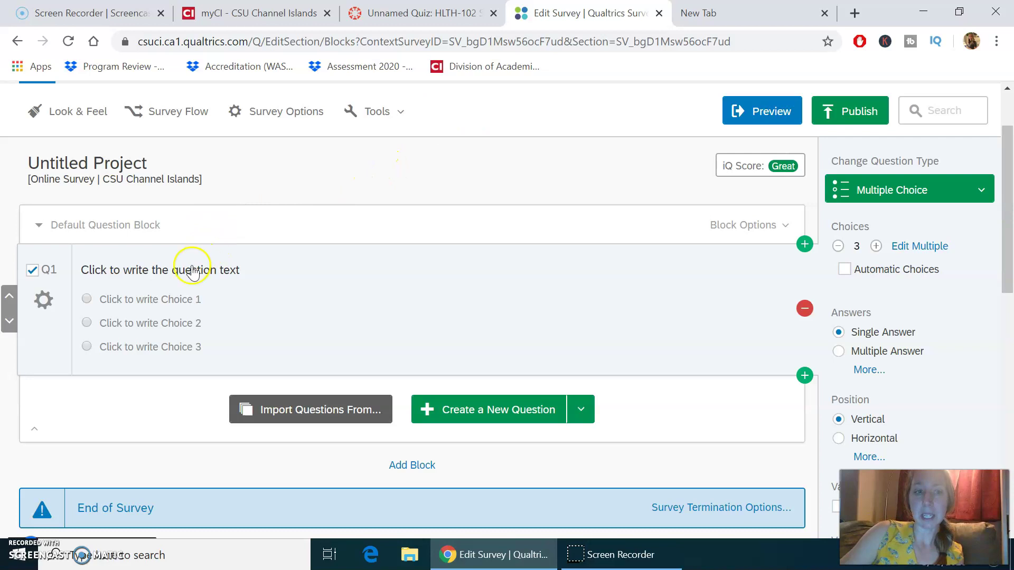
{"action": "left_click", "coordinate": [172, 272]}
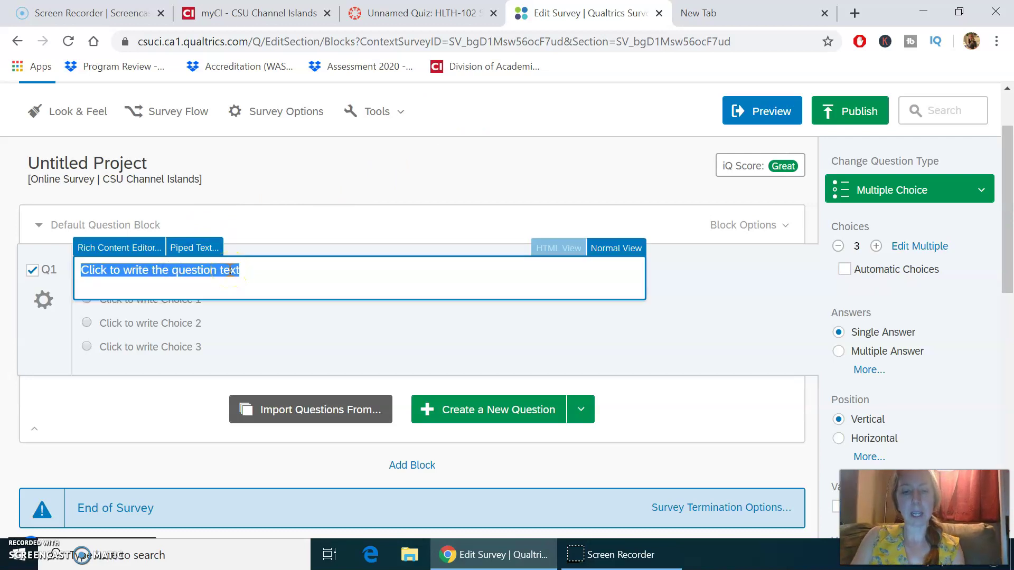
{"action": "type", "text": "What is your favorite color?"}
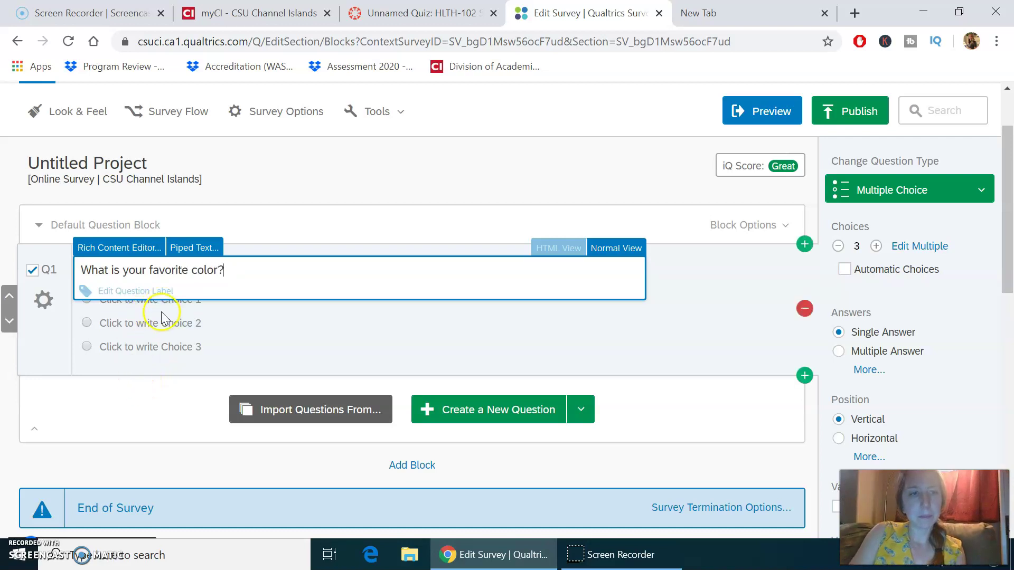
Step: Enter Blue, Pink and Green as the question's three answer choices
{"action": "left_click", "coordinate": [159, 301]}
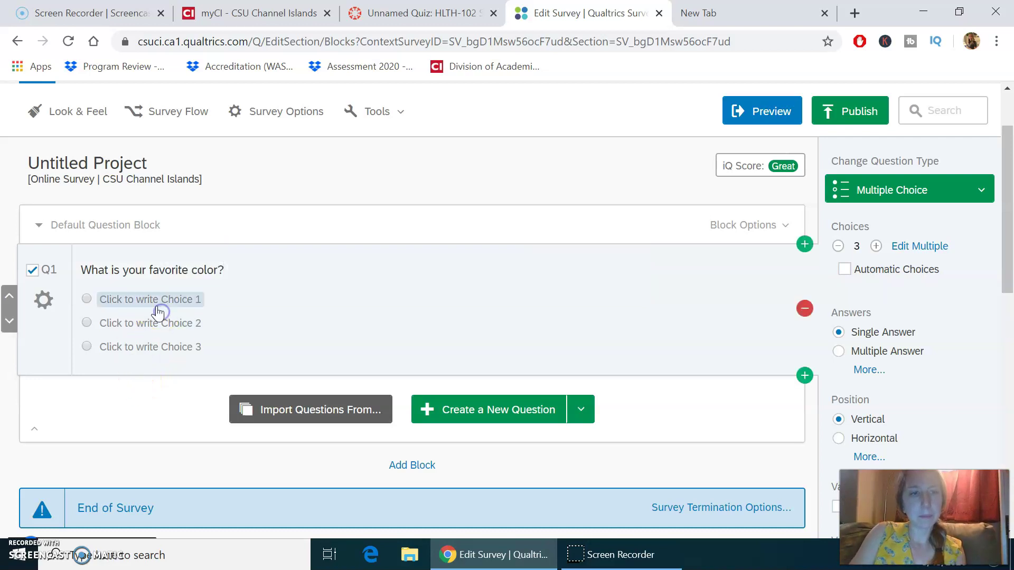
{"action": "type", "text": "Blue"}
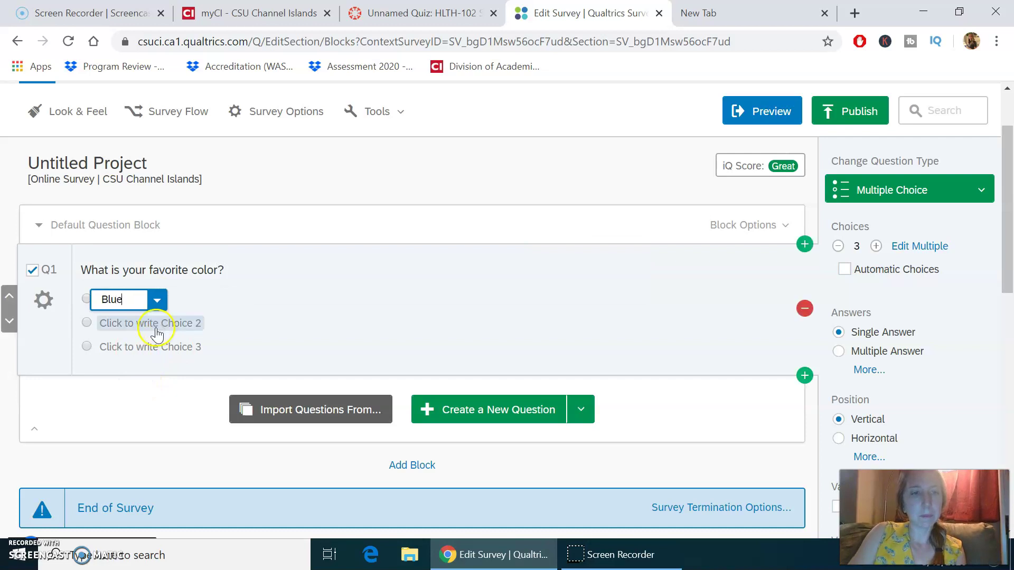
{"action": "left_click", "coordinate": [156, 324]}
{"action": "type", "text": "Pink"}
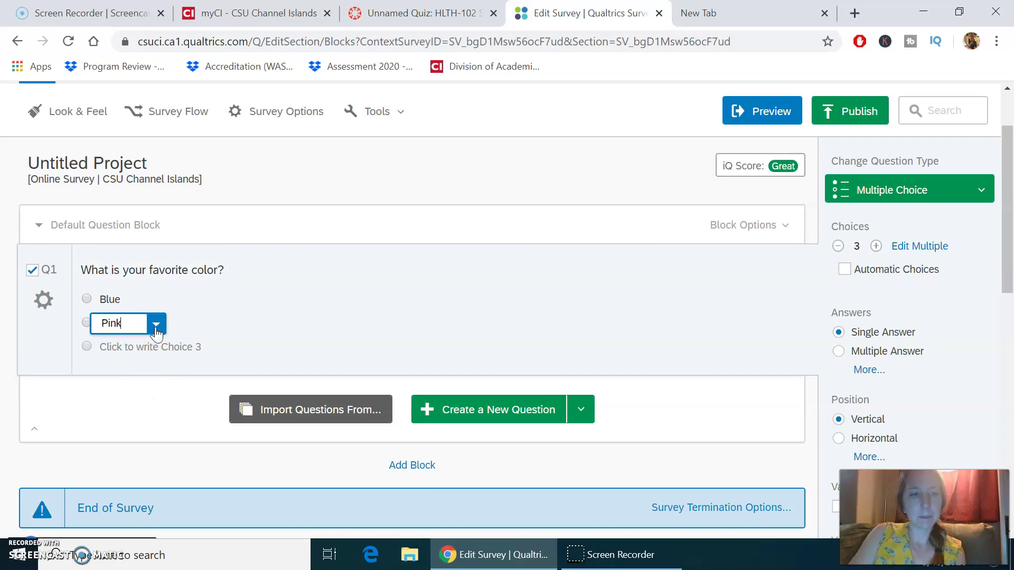
{"action": "left_click", "coordinate": [159, 349]}
{"action": "type", "text": "Green"}
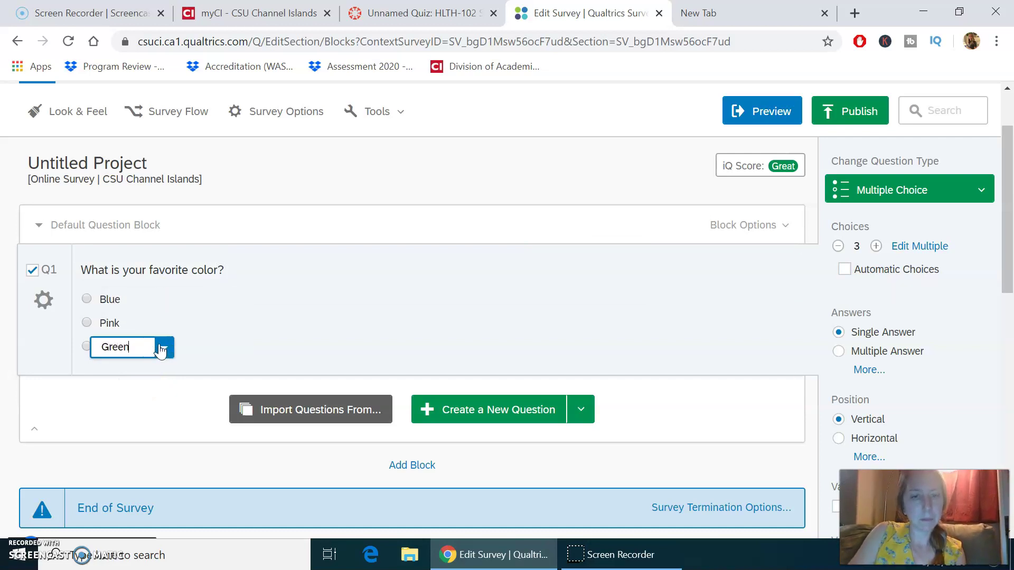
{"action": "left_click", "coordinate": [141, 402]}
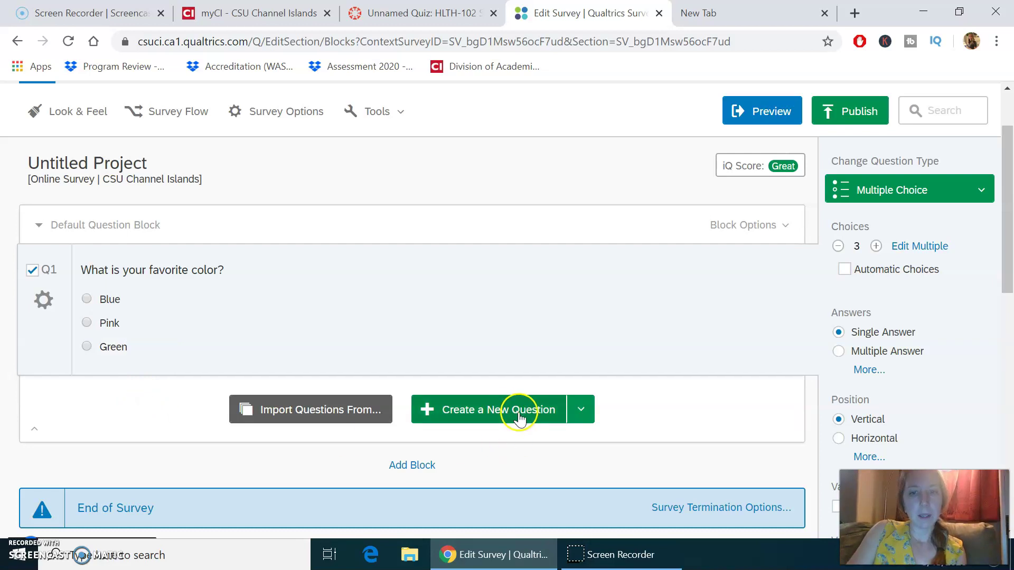
Step: Add a descriptive text item reading 'How do you feel about this course?'
{"action": "left_click", "coordinate": [581, 410]}
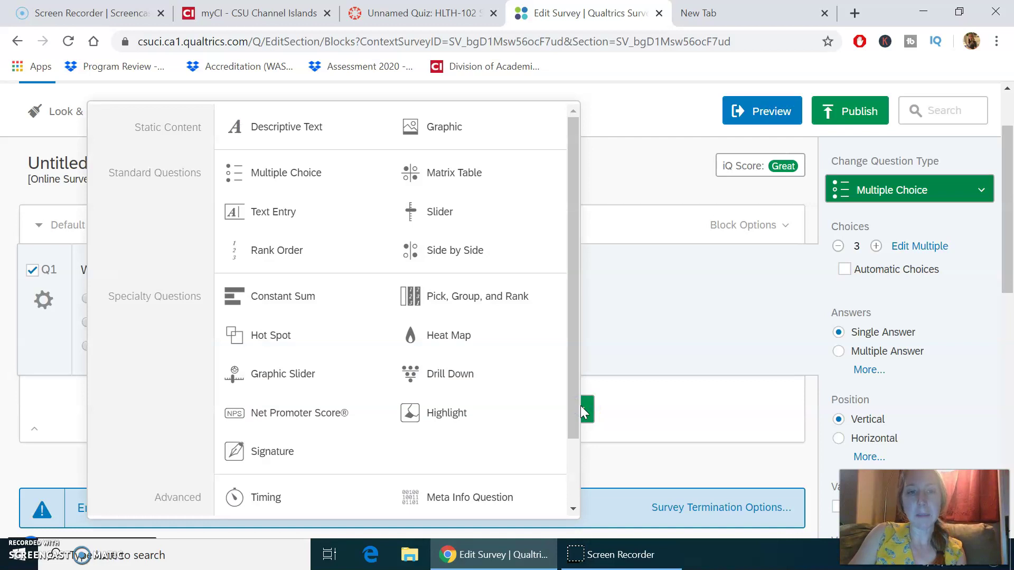
{"action": "left_click", "coordinate": [283, 128]}
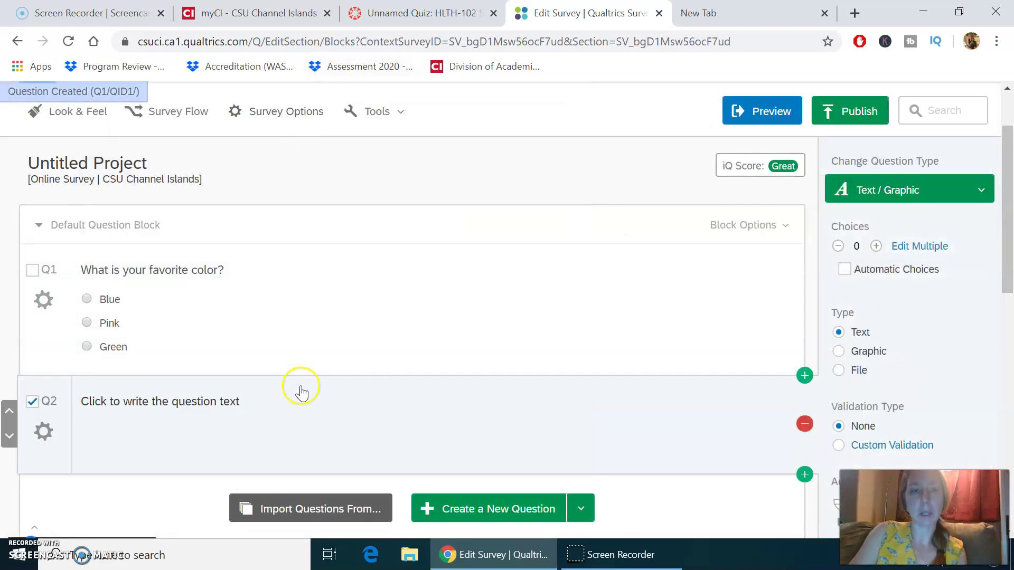
{"action": "left_click", "coordinate": [147, 409]}
{"action": "type", "text": "H"}
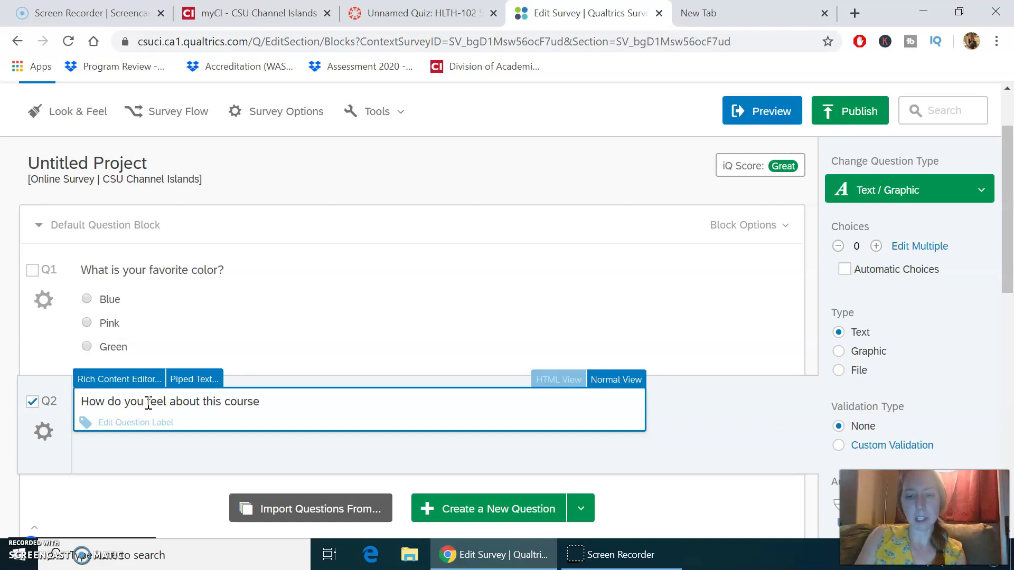
Step: Rename the Qualtrics survey to 'GettoKnowYou'
{"action": "left_click", "coordinate": [130, 164]}
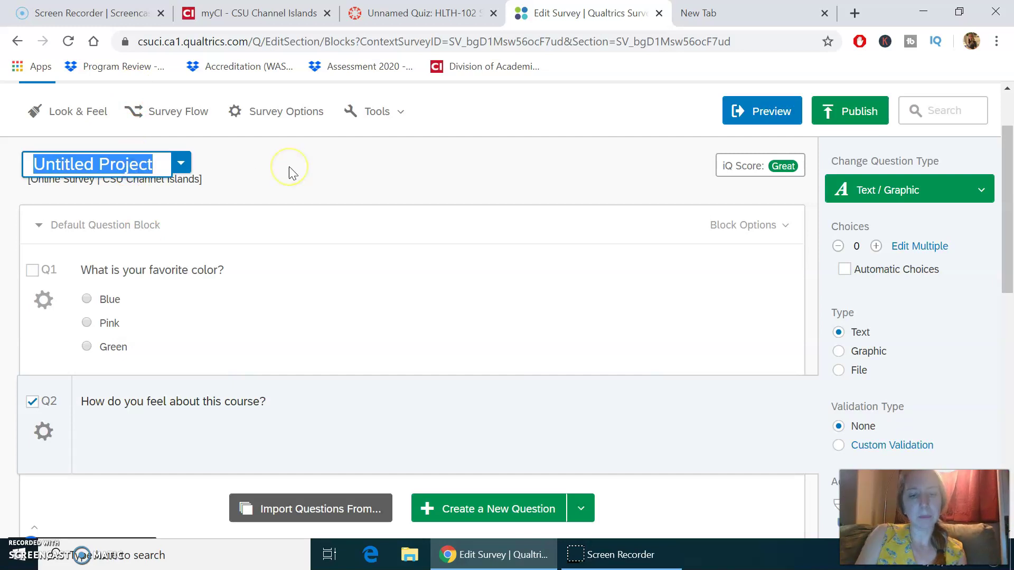
{"action": "type", "text": "GettoKno"}
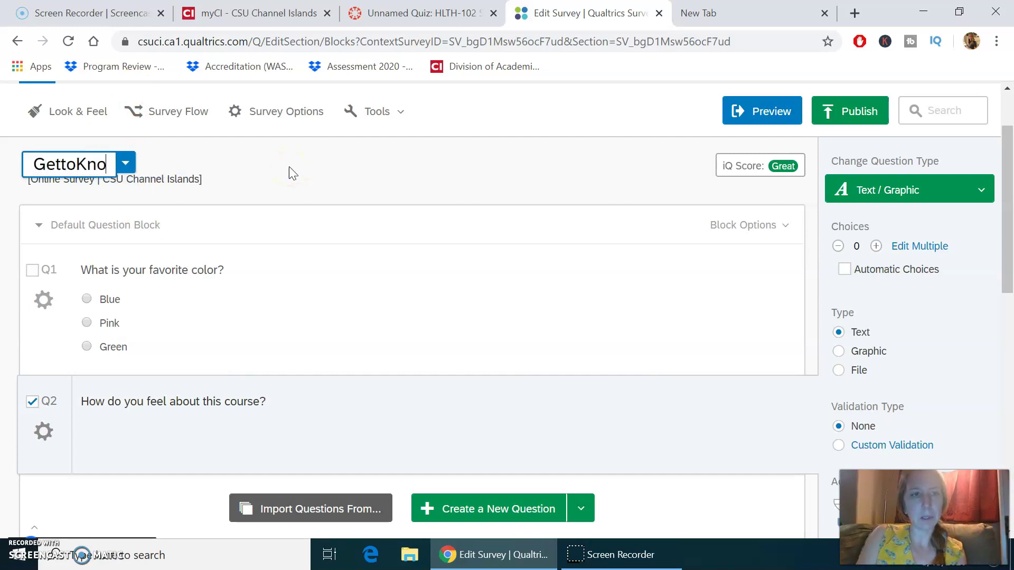
{"action": "type", "text": "wYou"}
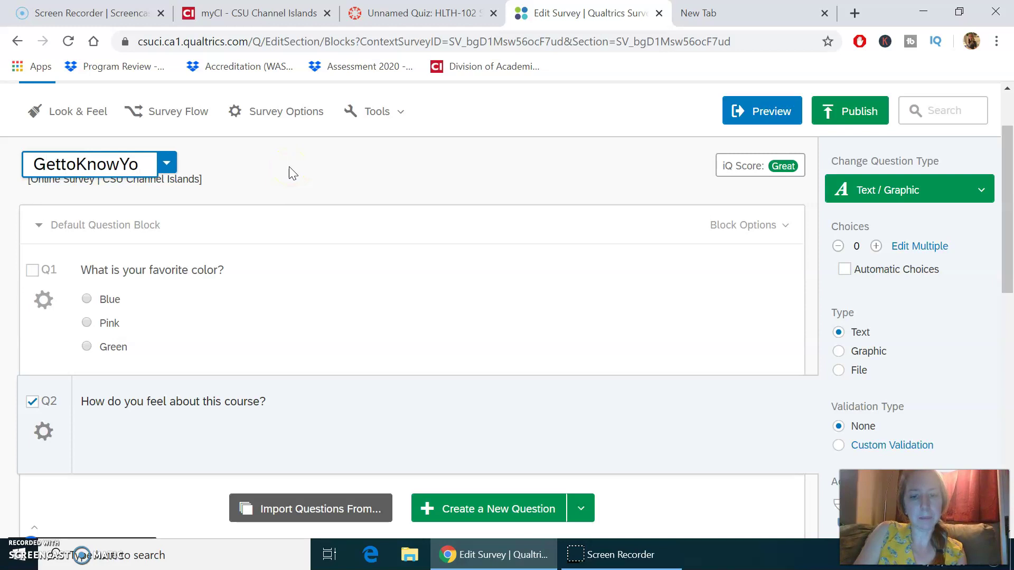
{"action": "left_click", "coordinate": [656, 422]}
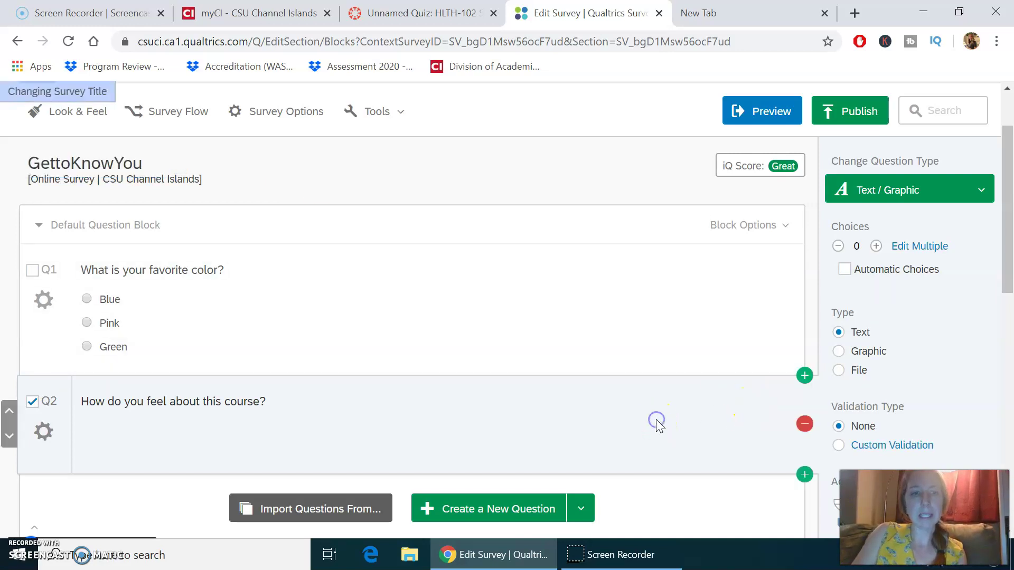
{"action": "left_click_drag", "start_coordinate": [999, 201], "coordinate": [986, 172]}
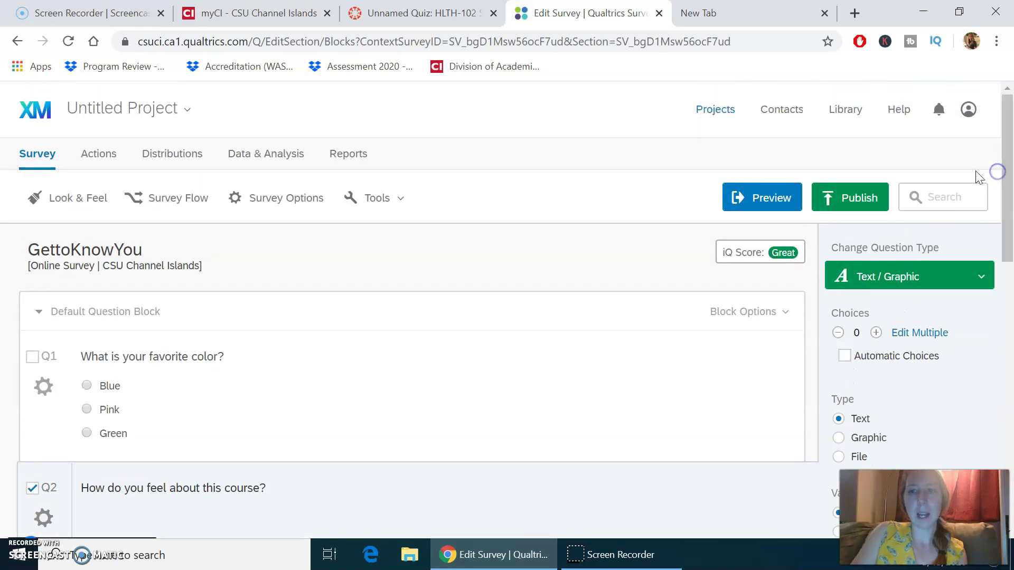
Step: Publish the GettoKnowYou survey, copy its anonymous link, and go to its distributions
{"action": "left_click", "coordinate": [856, 202]}
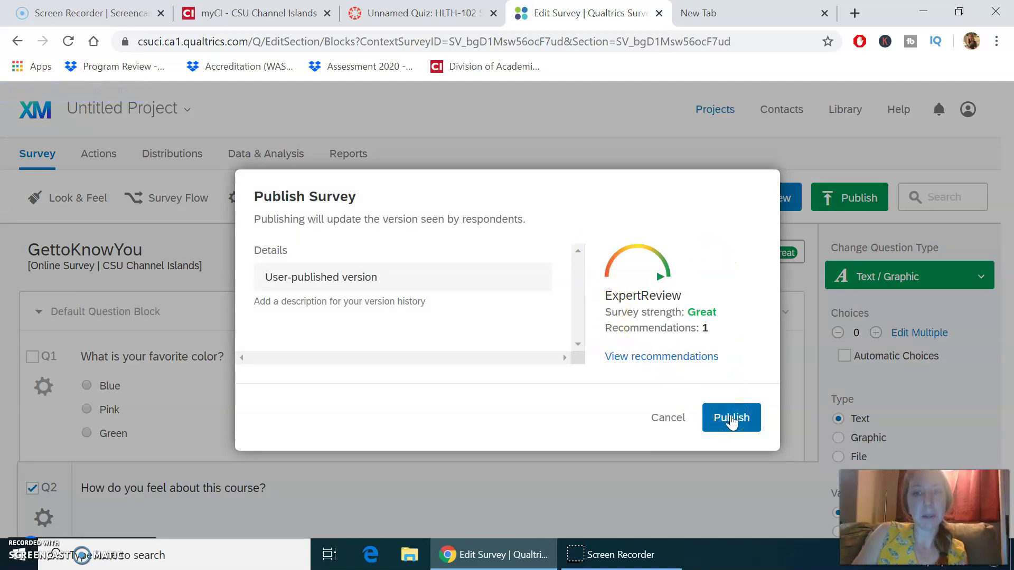
{"action": "left_click", "coordinate": [731, 419]}
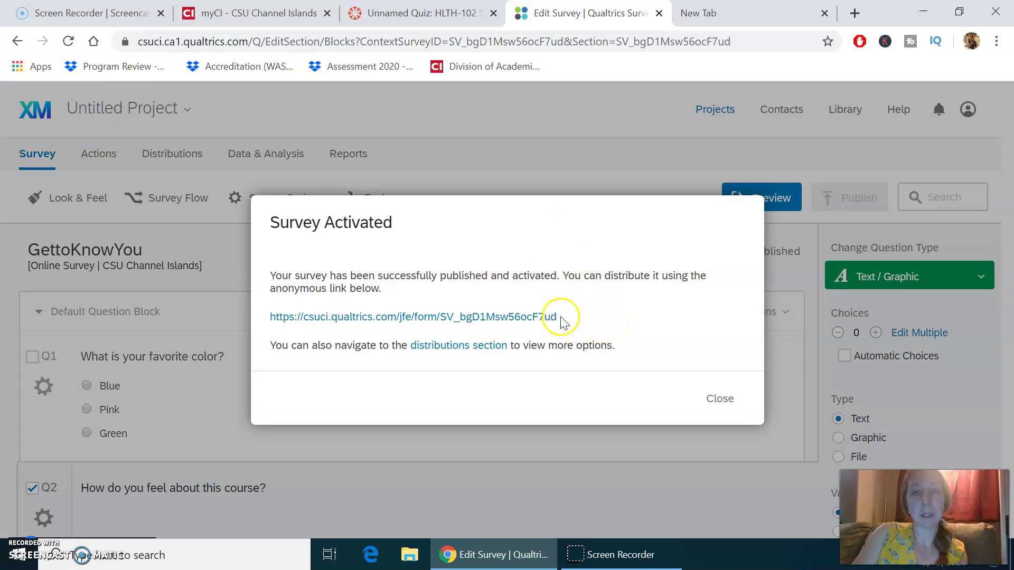
{"action": "left_click_drag", "start_coordinate": [558, 314], "coordinate": [256, 311]}
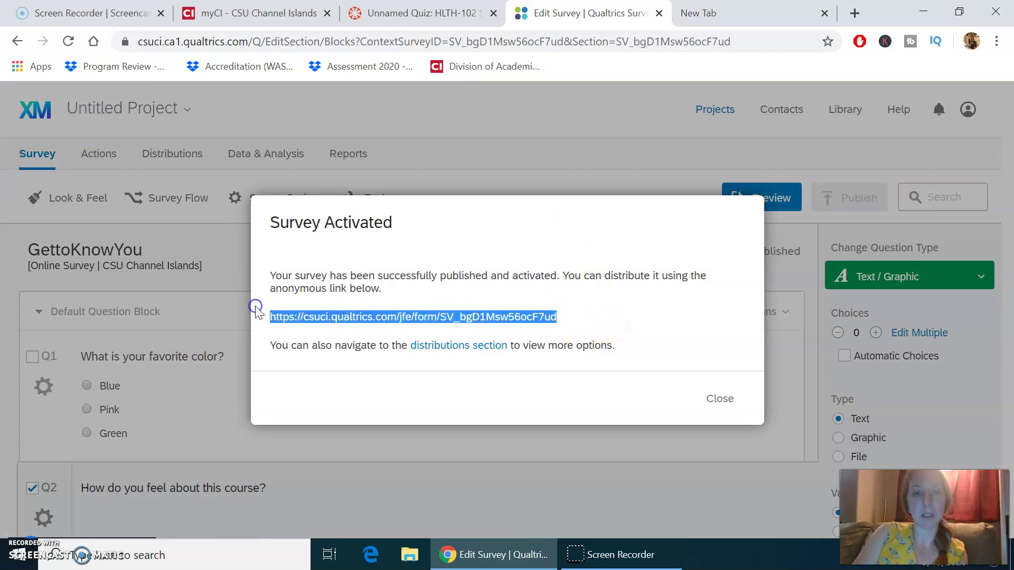
{"action": "right_click", "coordinate": [370, 315]}
{"action": "left_click", "coordinate": [434, 436]}
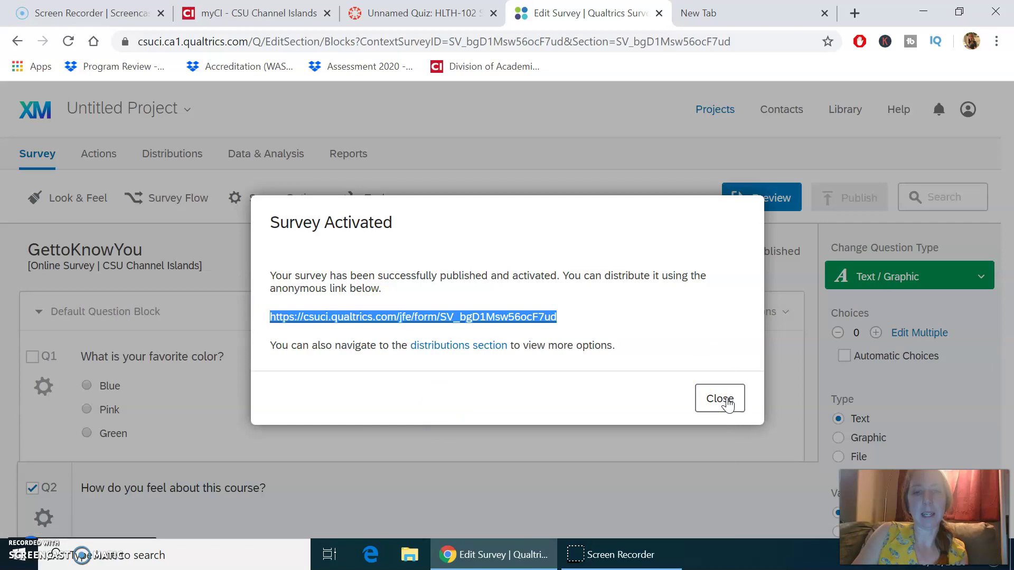
{"action": "left_click", "coordinate": [478, 350]}
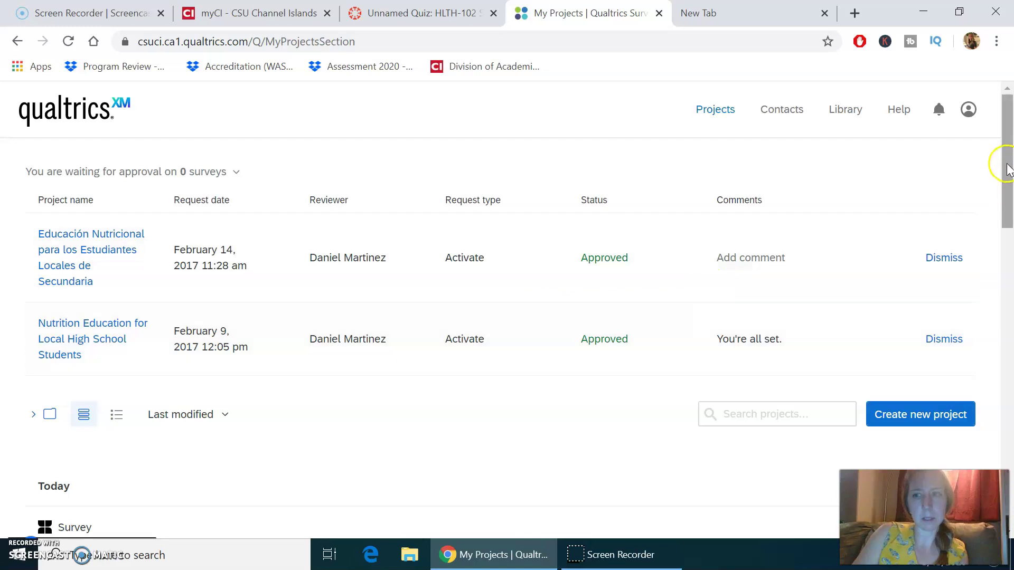
Step: Open GettoKnowYou from Projects and view its Distributions page showing no responses yet
{"action": "left_click_drag", "start_coordinate": [1008, 163], "coordinate": [989, 242]}
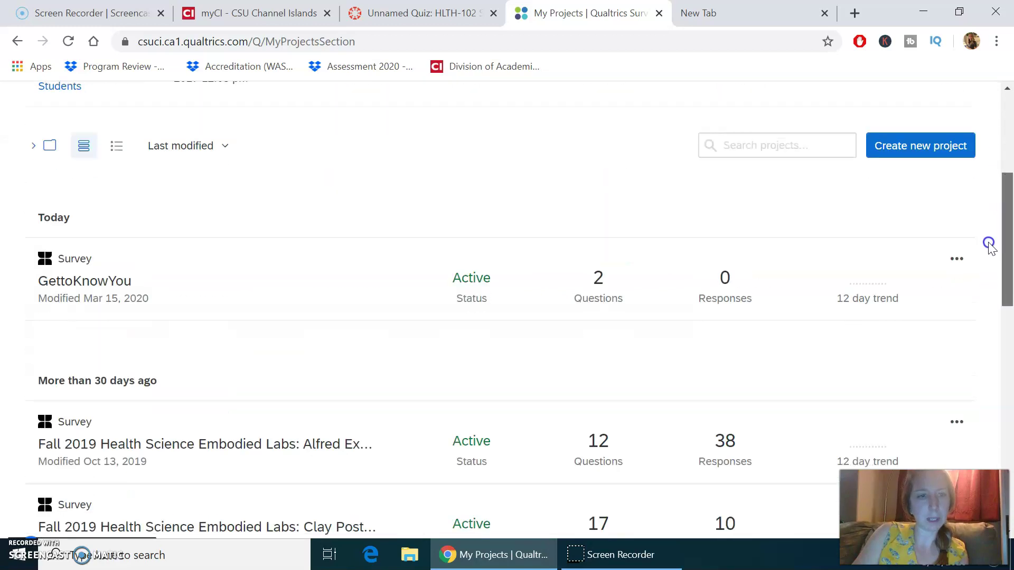
{"action": "left_click", "coordinate": [109, 284]}
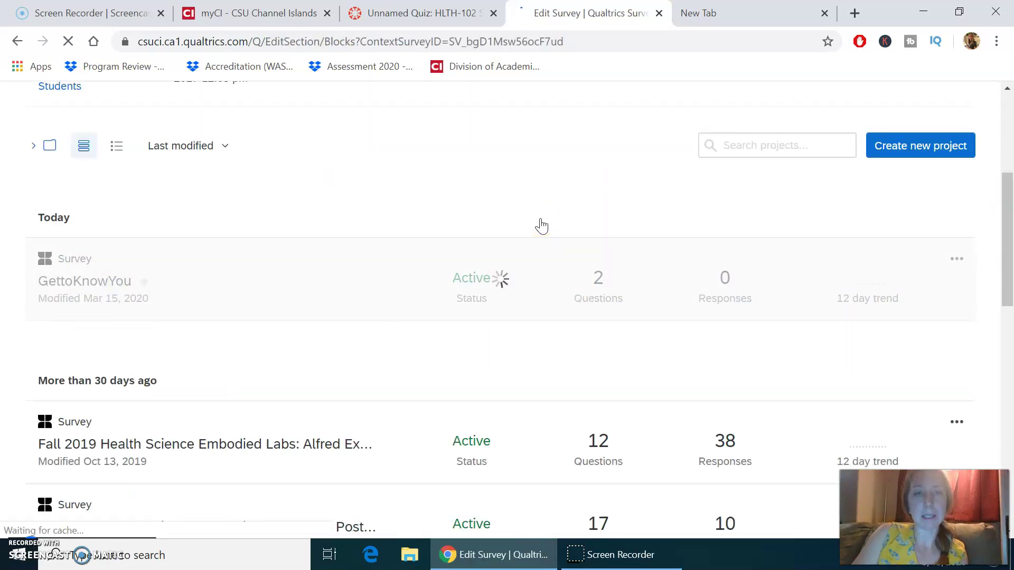
{"action": "left_click", "coordinate": [584, 217]}
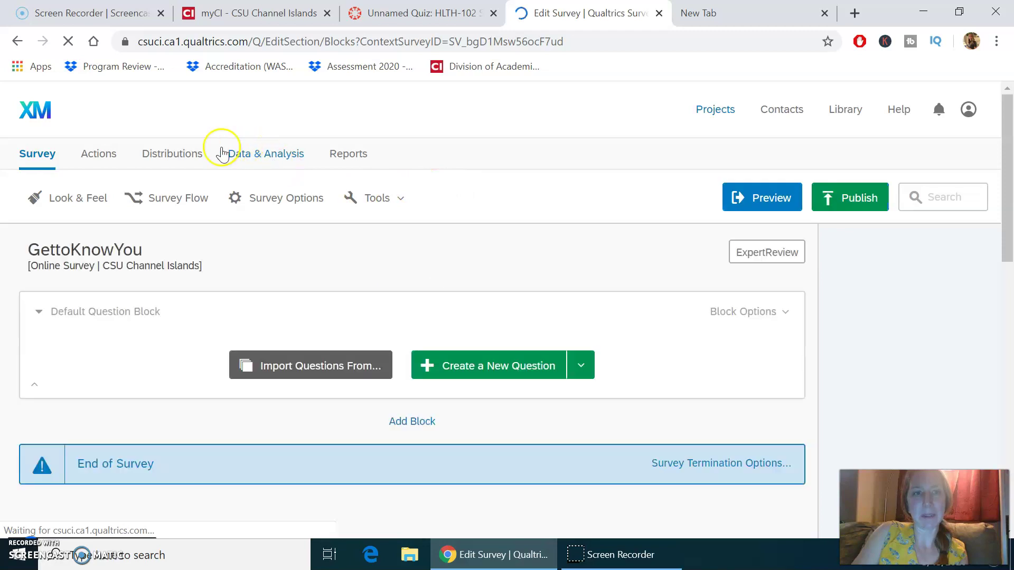
{"action": "left_click", "coordinate": [177, 155]}
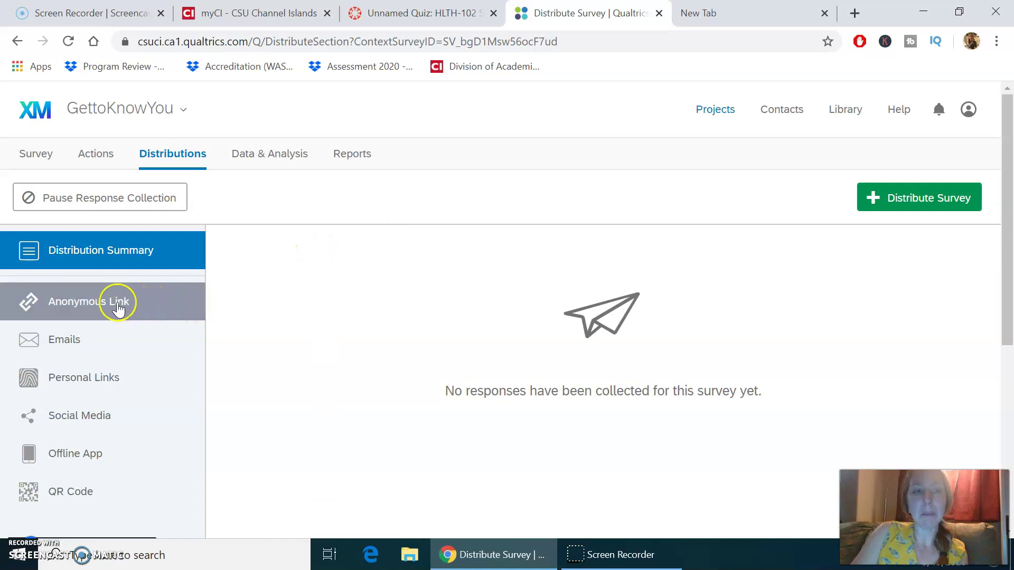
{"action": "left_click", "coordinate": [168, 311]}
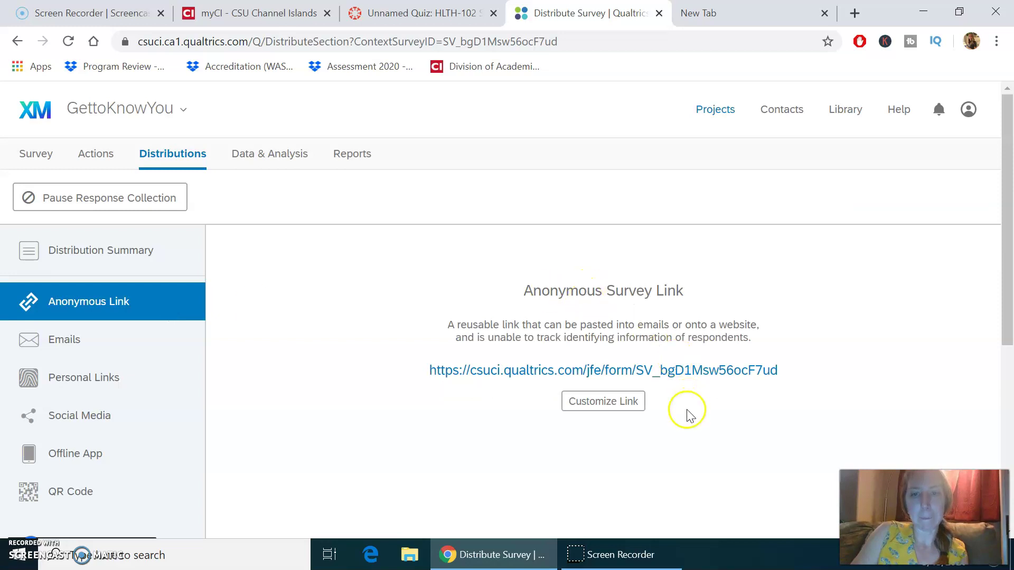
{"action": "left_click_drag", "start_coordinate": [1008, 246], "coordinate": [998, 283]}
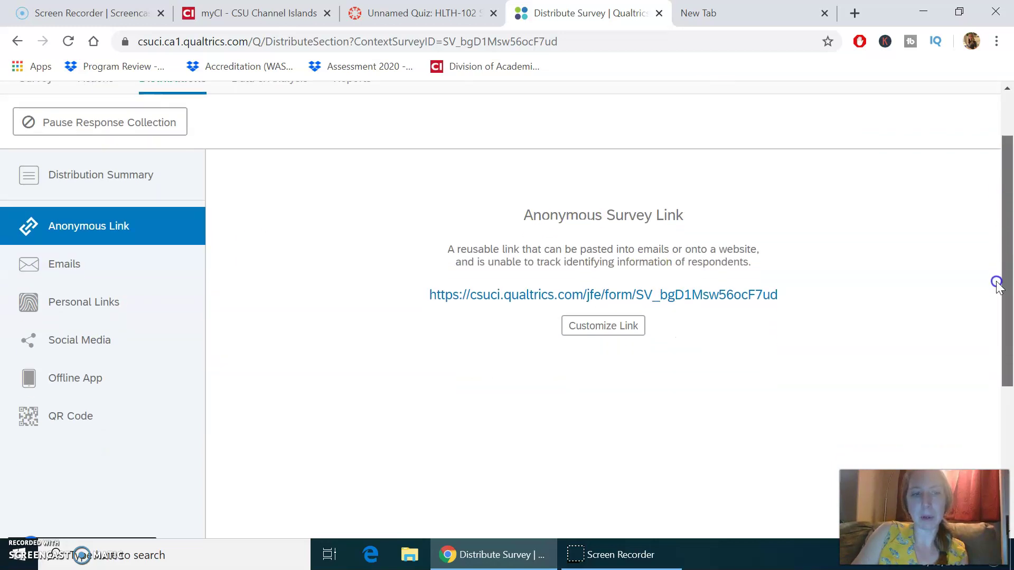
{"action": "left_click", "coordinate": [607, 334]}
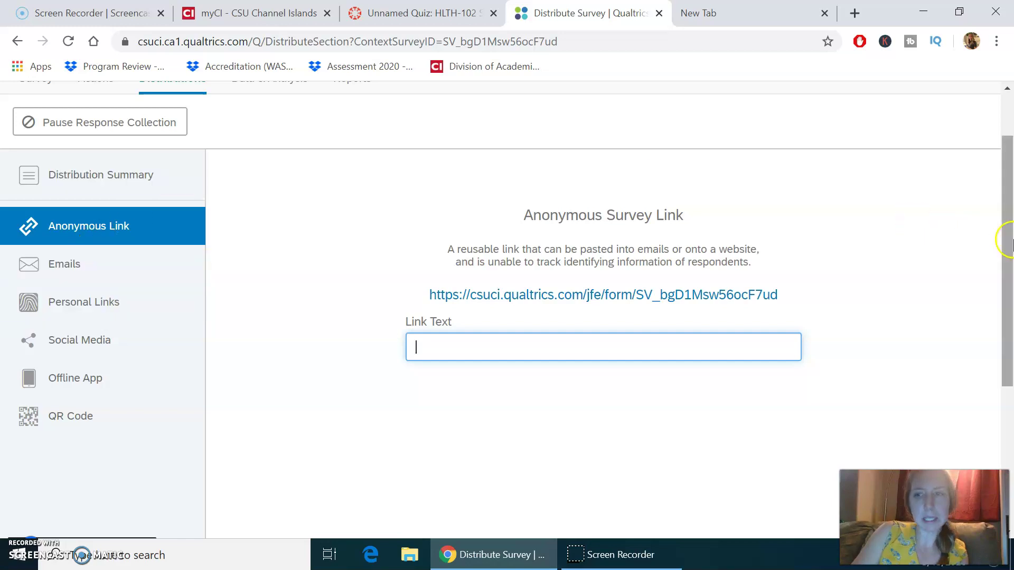
{"action": "left_click_drag", "start_coordinate": [1005, 228], "coordinate": [1005, 198]}
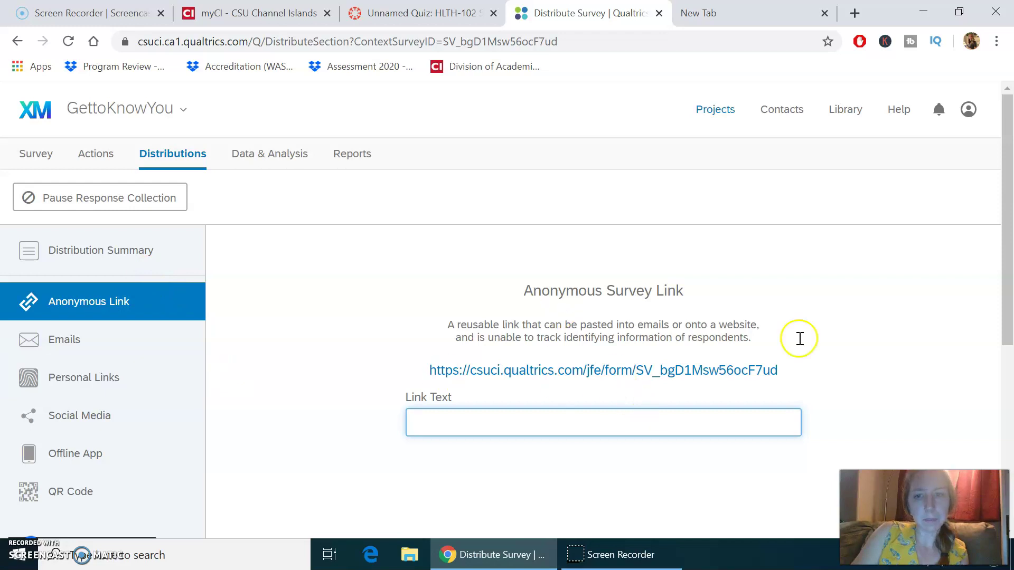
{"action": "left_click", "coordinate": [921, 365]}
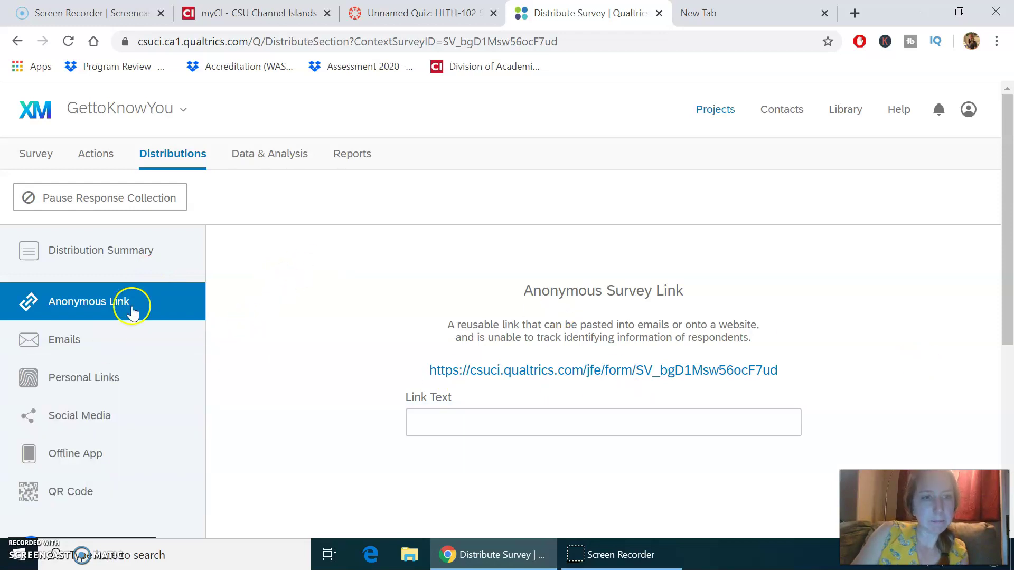
{"action": "left_click", "coordinate": [94, 250]}
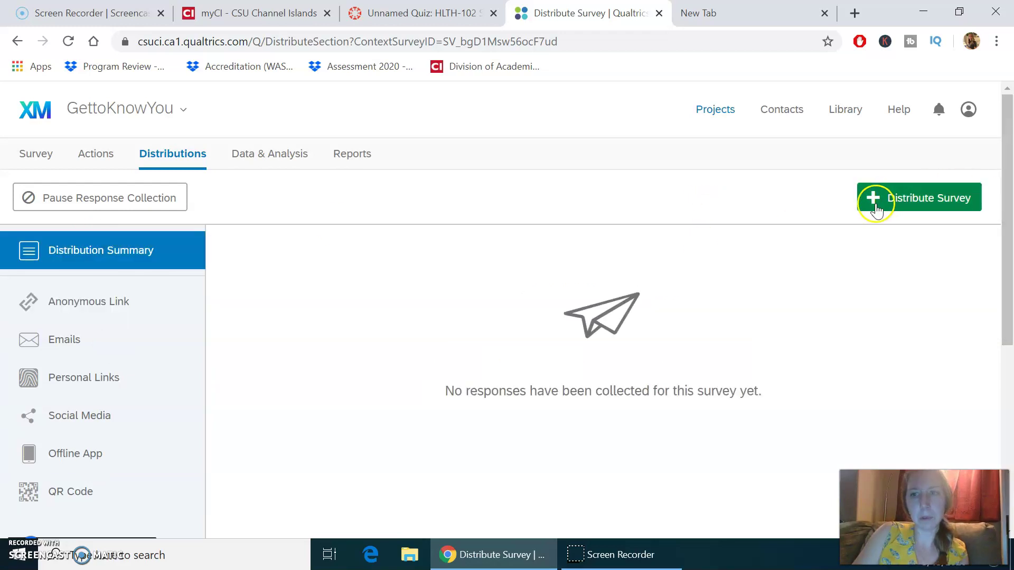
Step: Generate a single reusable anonymous link for GettoKnowYou from the Email distribution options
{"action": "left_click", "coordinate": [898, 203]}
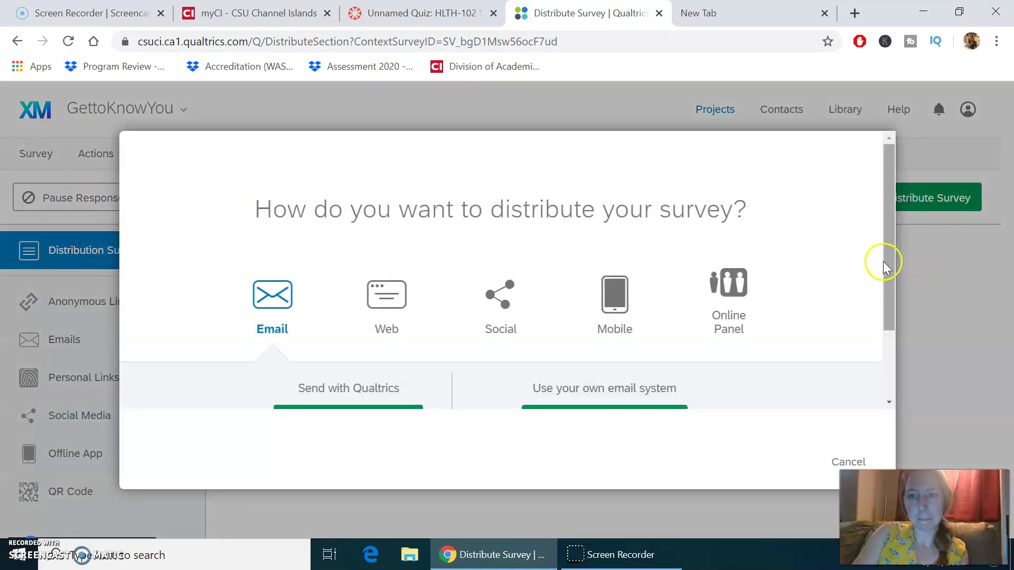
{"action": "left_click_drag", "start_coordinate": [889, 265], "coordinate": [876, 344]}
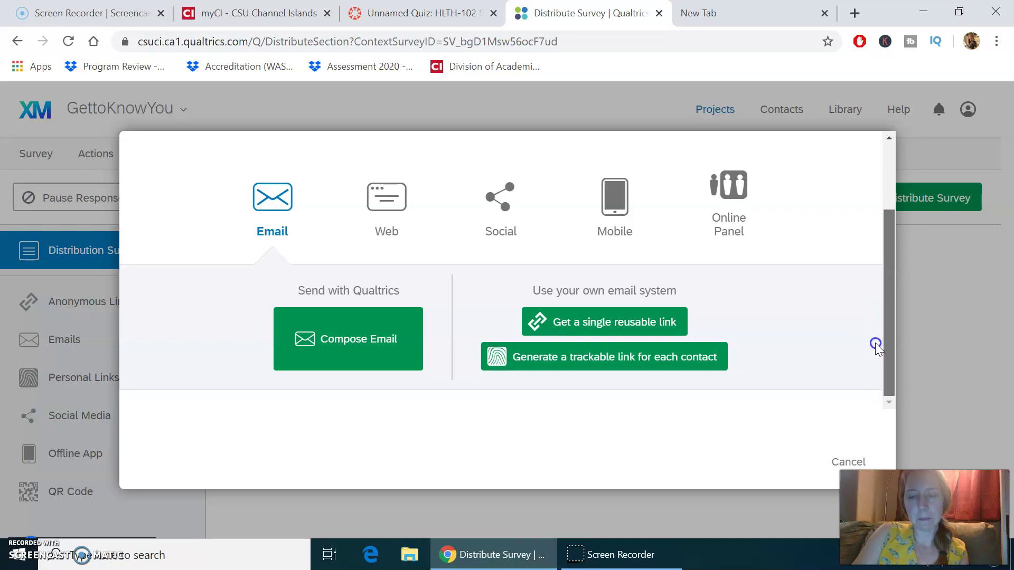
{"action": "mouse_move", "coordinate": [876, 343]}
{"action": "left_mouse_down"}
{"action": "mouse_move", "coordinate": [892, 243]}
{"action": "mouse_move", "coordinate": [873, 333]}
{"action": "left_mouse_up"}
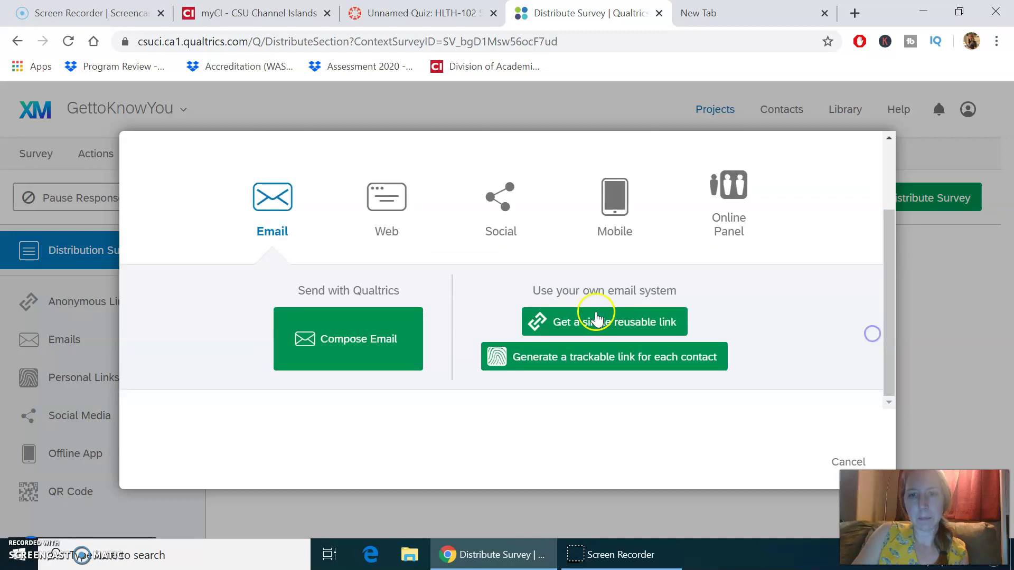
{"action": "left_click", "coordinate": [387, 228]}
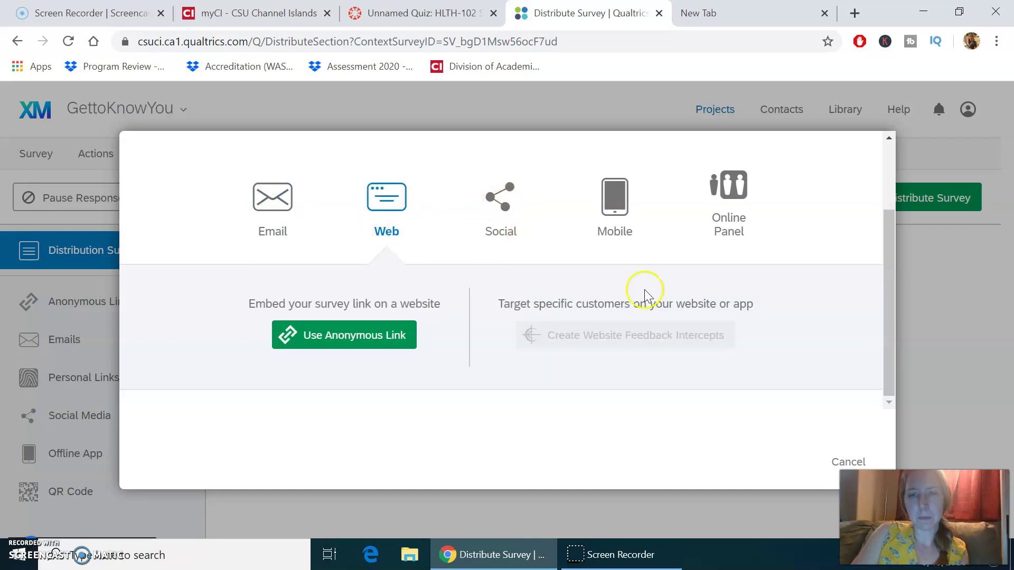
{"action": "left_click_drag", "start_coordinate": [883, 333], "coordinate": [875, 196]}
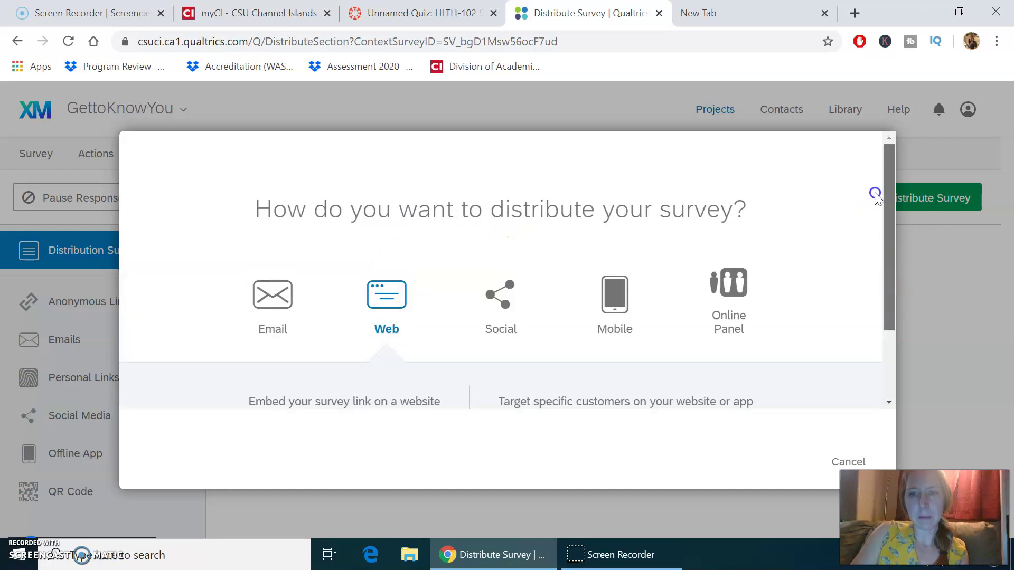
{"action": "scroll", "coordinate": [856, 287], "scroll_direction": "down", "scroll_amount": 2}
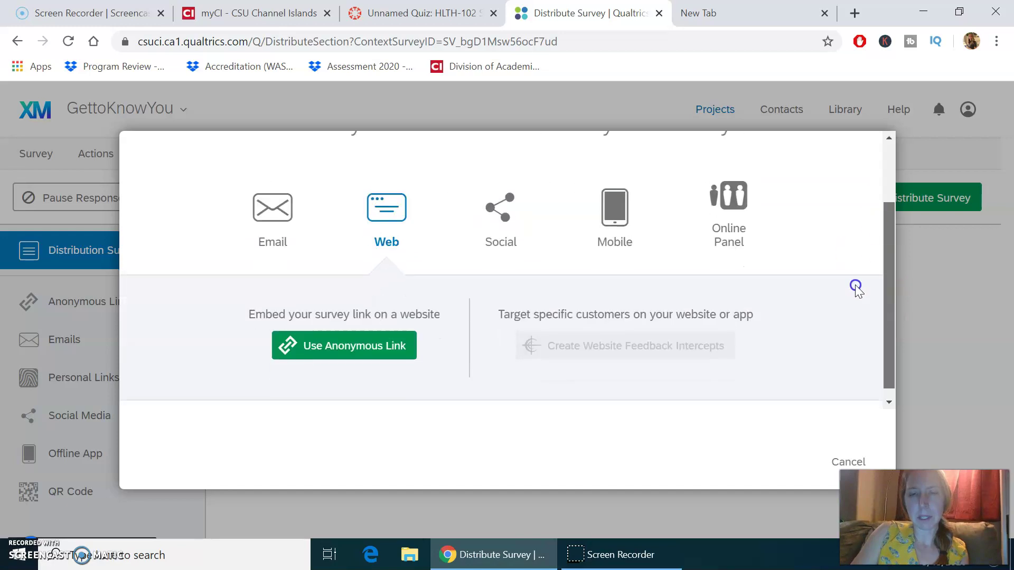
{"action": "left_click", "coordinate": [278, 224]}
{"action": "scroll", "coordinate": [887, 327], "scroll_direction": "down", "scroll_amount": 1}
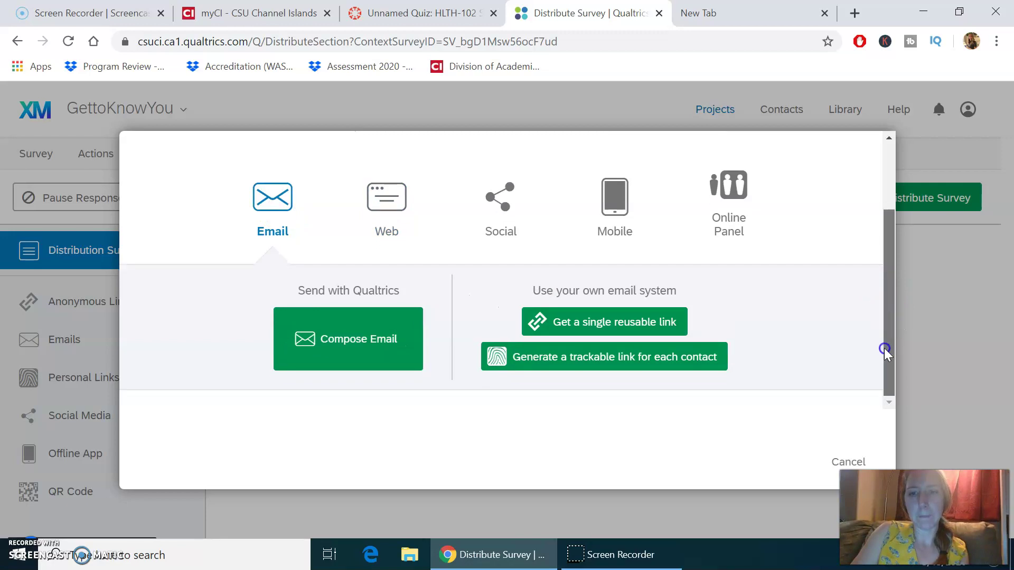
{"action": "left_click", "coordinate": [565, 329]}
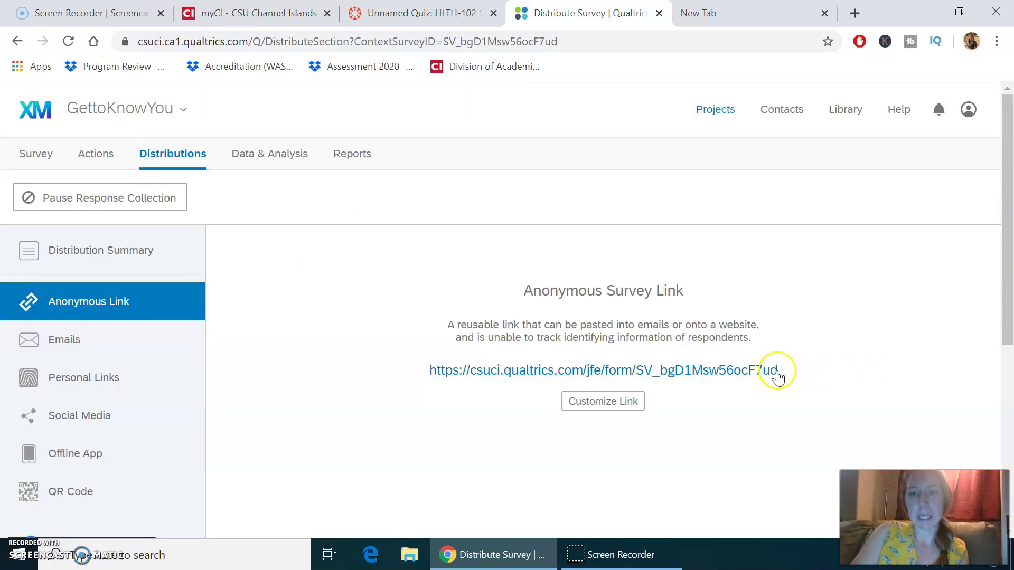
Step: Select the full anonymous survey URL and copy it to the clipboard
{"action": "left_click_drag", "start_coordinate": [776, 372], "coordinate": [424, 376]}
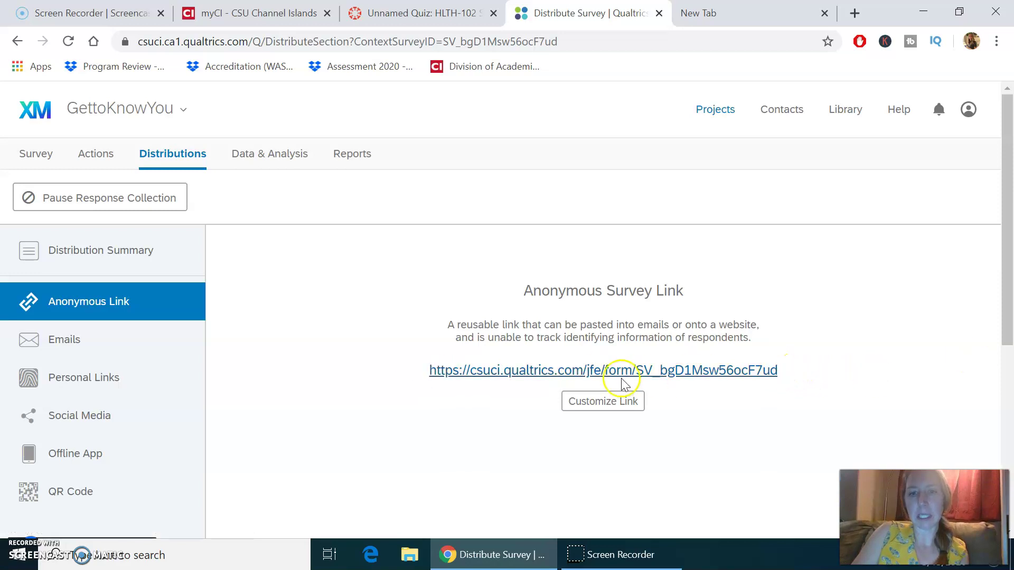
{"action": "left_click_drag", "start_coordinate": [784, 375], "coordinate": [328, 373]}
{"action": "right_click", "coordinate": [483, 370]}
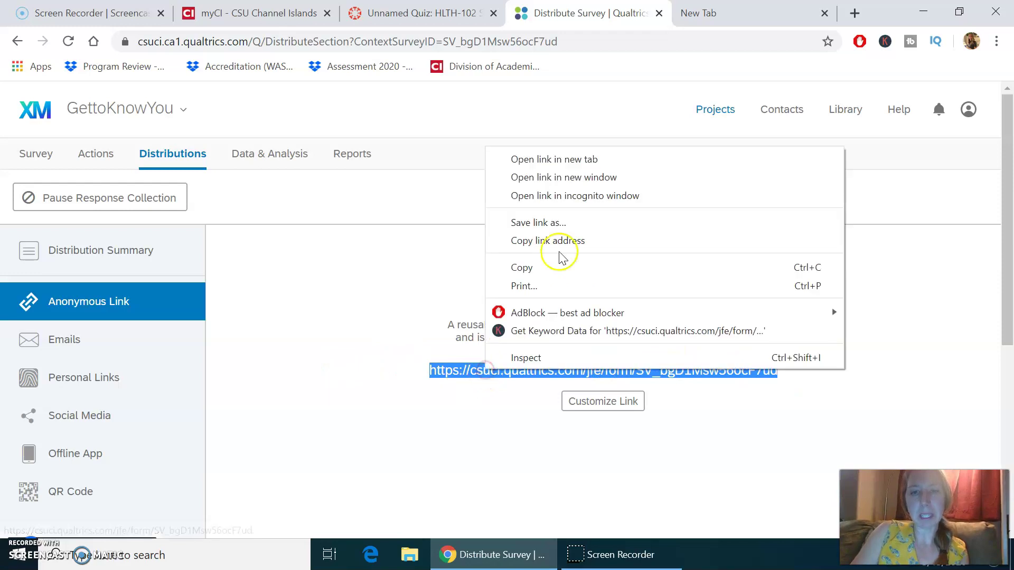
{"action": "left_click", "coordinate": [537, 272]}
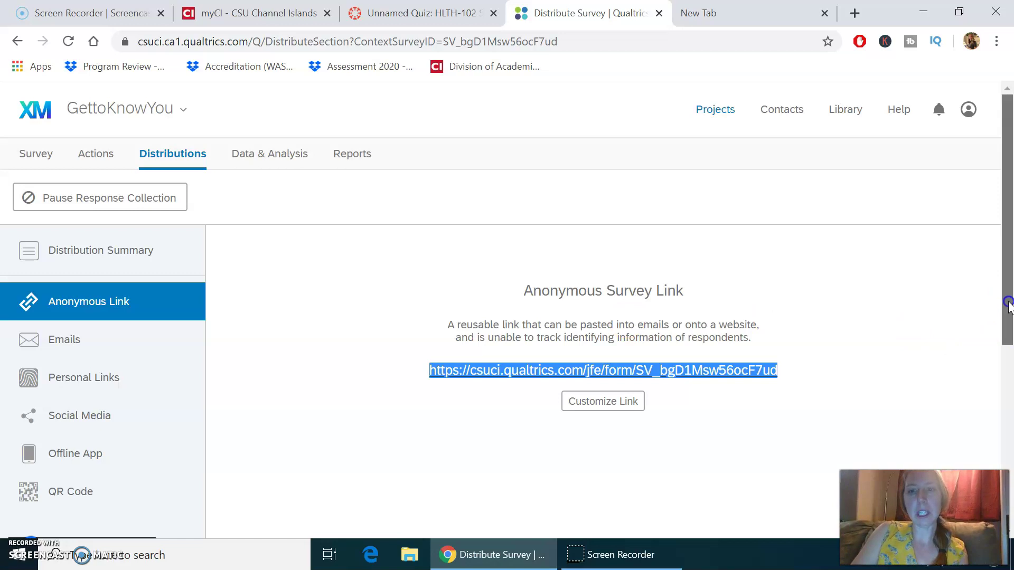
{"action": "left_click_drag", "start_coordinate": [1006, 303], "coordinate": [977, 258]}
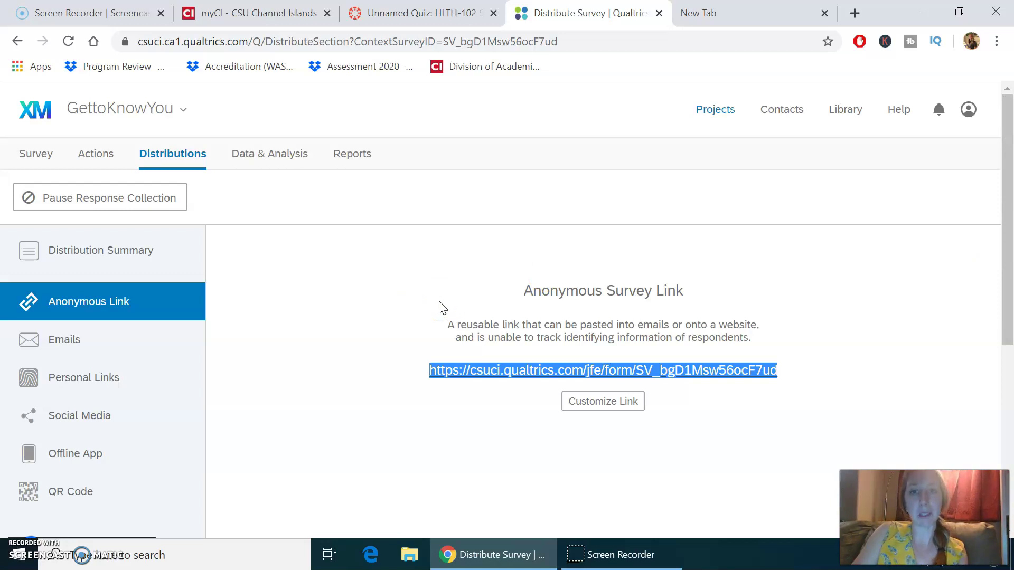
Step: Launch CI Docs from the myCI Services list to open the campus Google Drive
{"action": "left_click", "coordinate": [257, 16]}
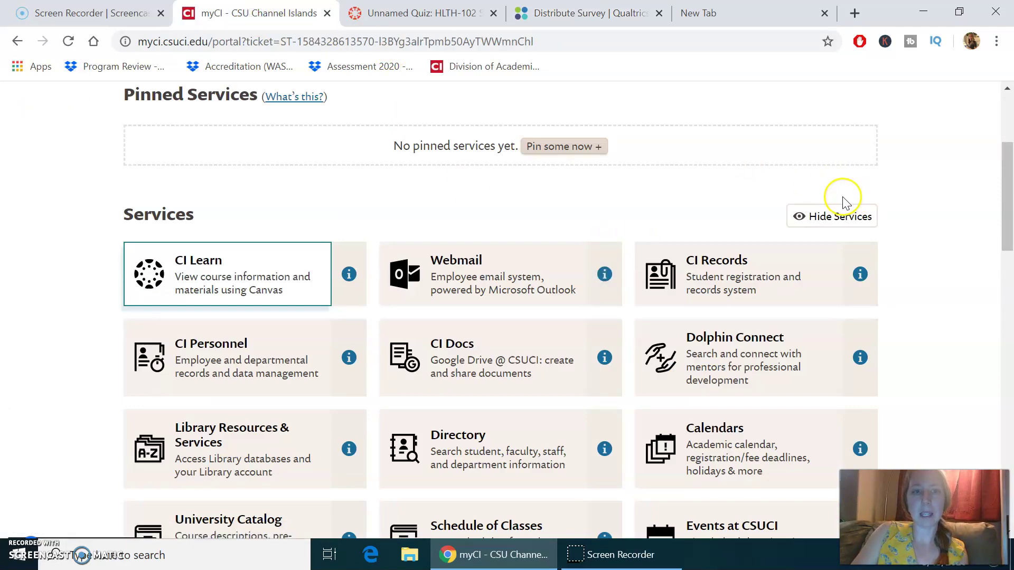
{"action": "left_click_drag", "start_coordinate": [1005, 208], "coordinate": [1003, 231]}
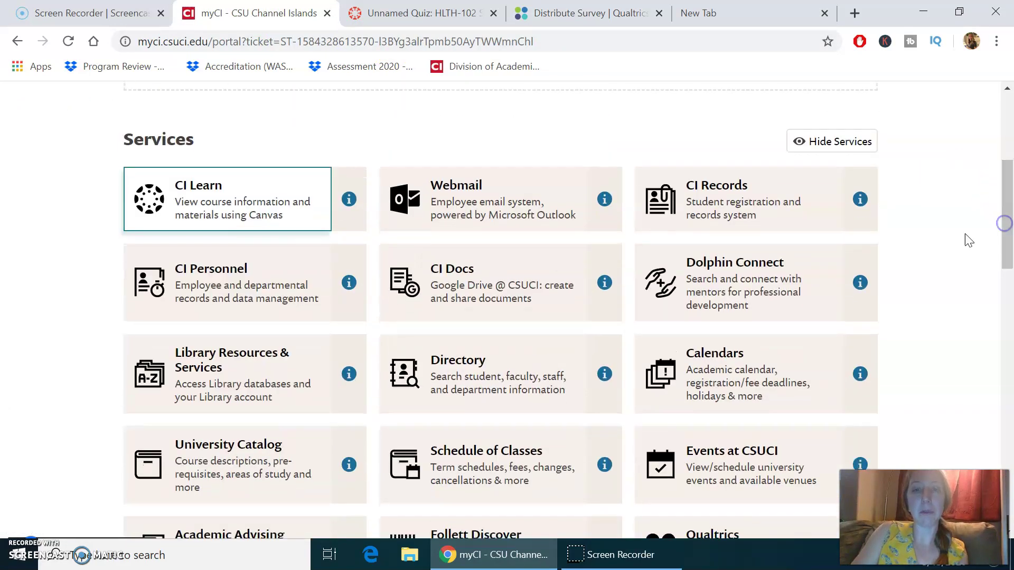
{"action": "left_click", "coordinate": [506, 290]}
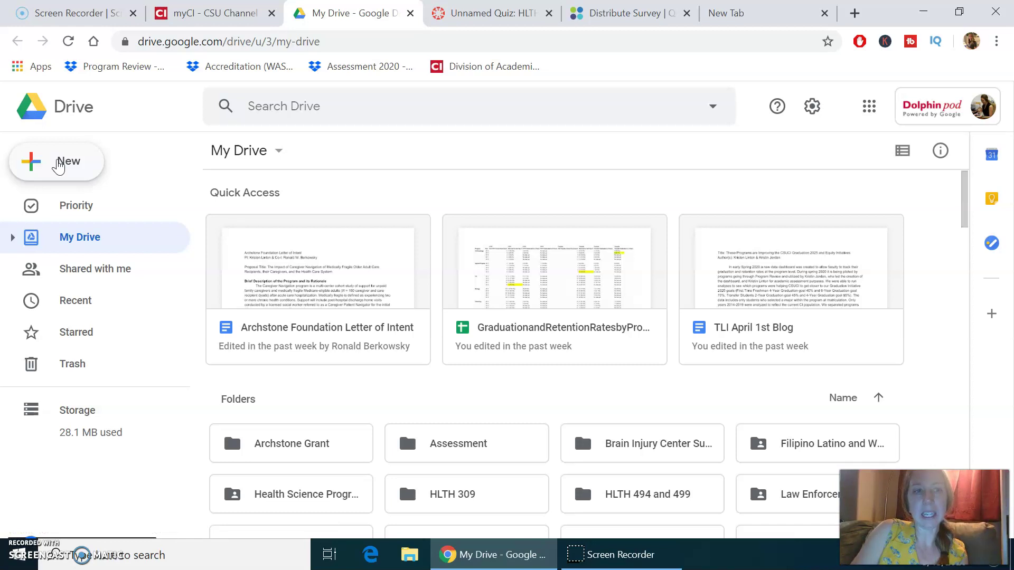
Step: Create a blank Google Form via Drive's New > More > Google Forms
{"action": "left_click", "coordinate": [58, 164]}
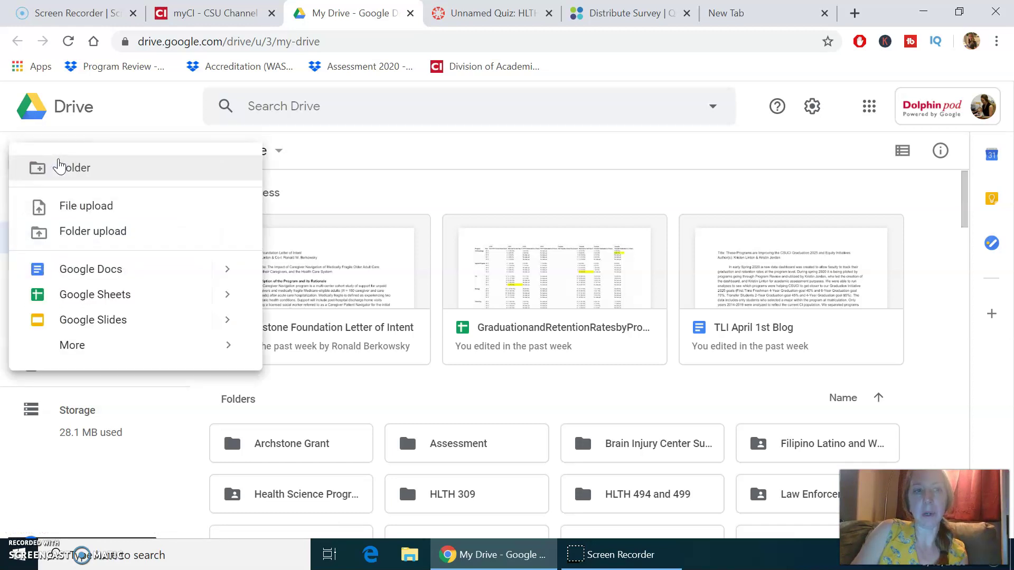
{"action": "left_click", "coordinate": [230, 182]}
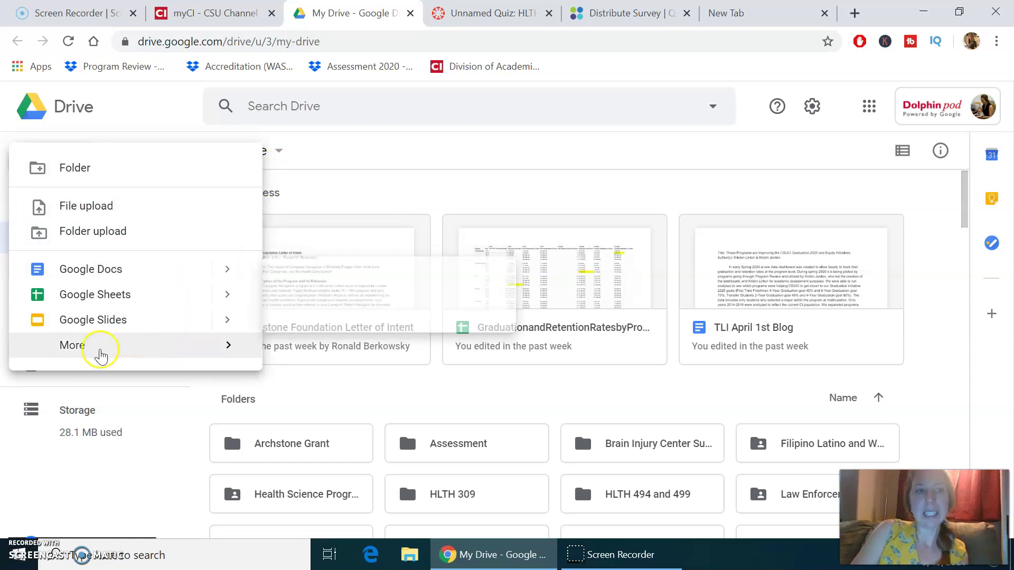
{"action": "mouse_move", "coordinate": [93, 352]}
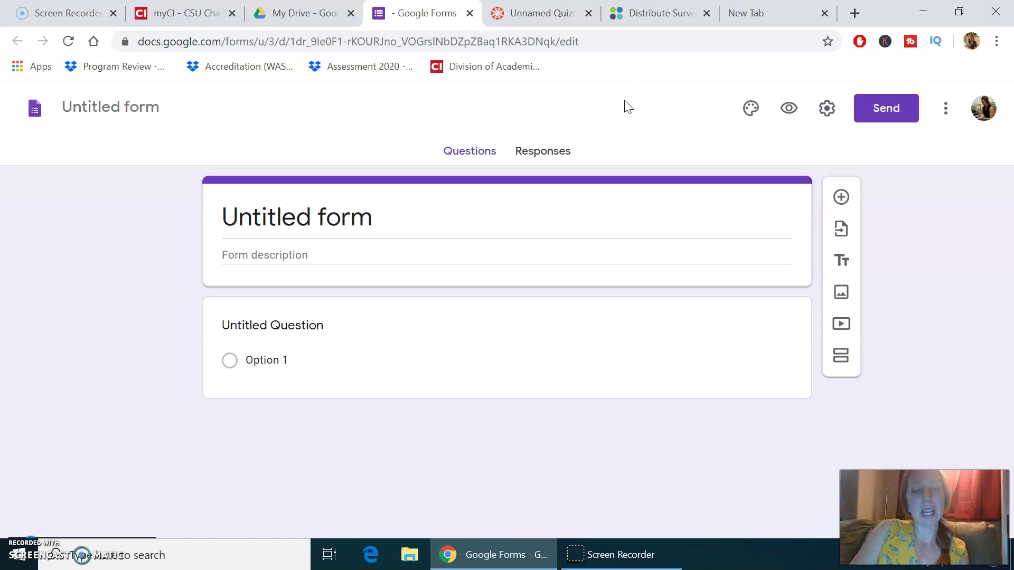
Step: Title the form 'Sample' with the description 'Thank you for participating'
{"action": "left_click", "coordinate": [366, 213]}
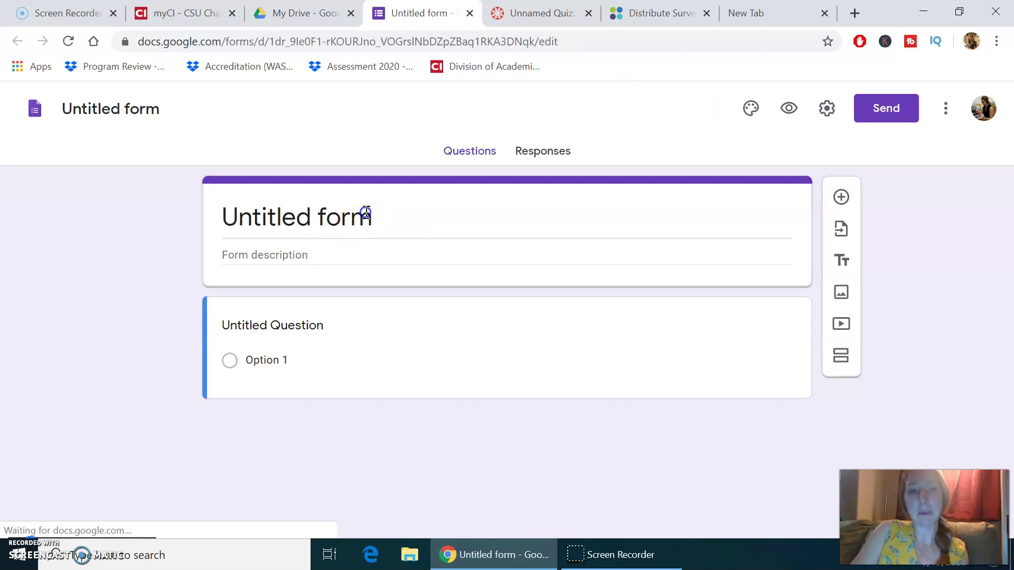
{"action": "left_click", "coordinate": [401, 215]}
{"action": "type", "text": "Sample"}
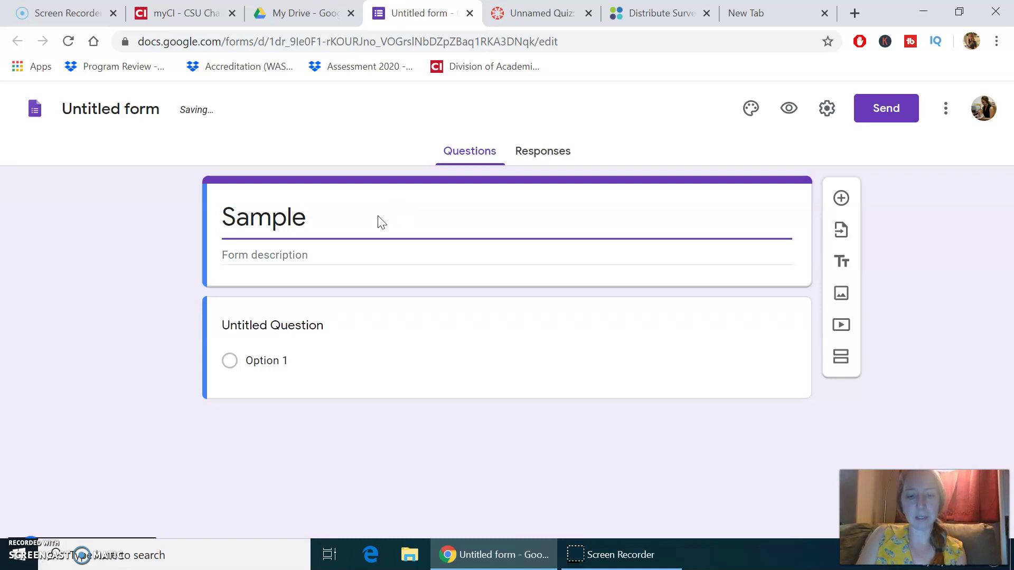
{"action": "left_click", "coordinate": [314, 253]}
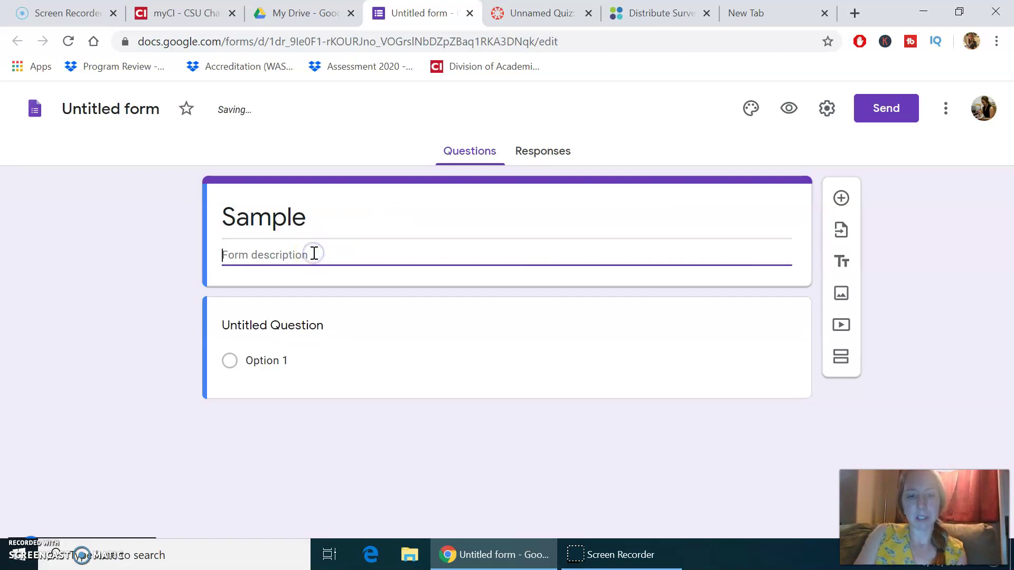
{"action": "type", "text": "Thank you"}
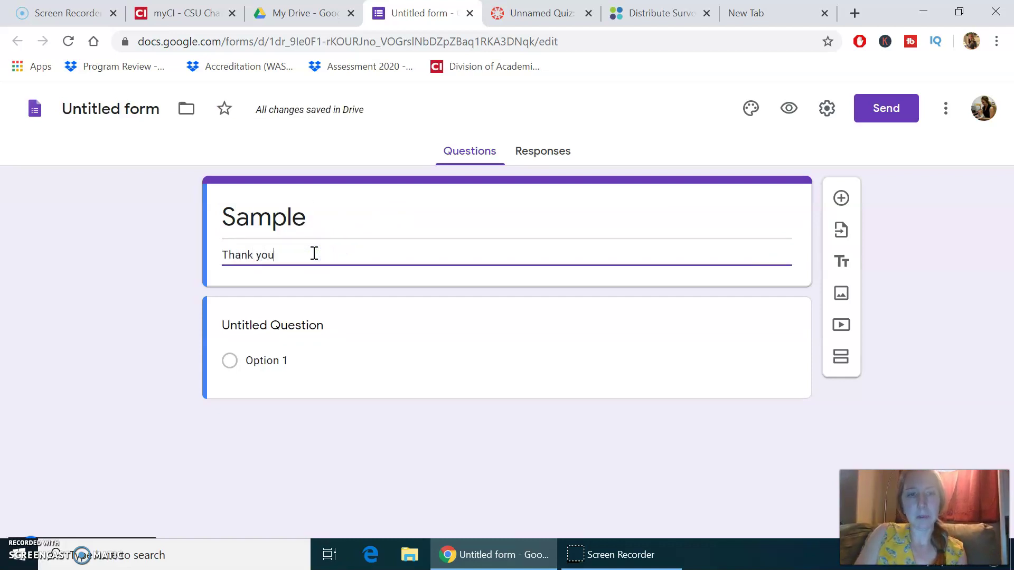
{"action": "type", "text": " for par"}
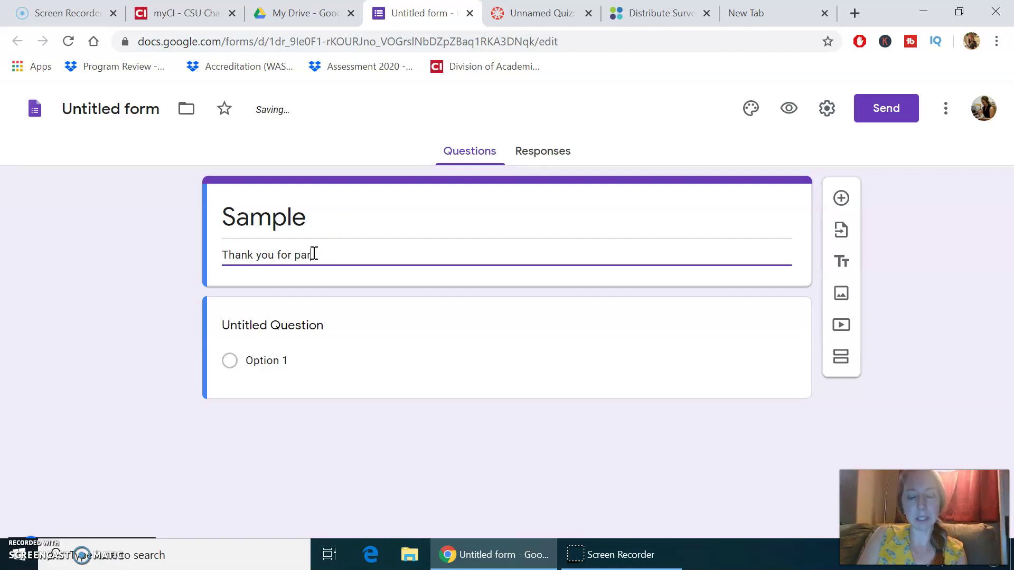
{"action": "type", "text": "ticipating"}
Step: Word the first question 'What is your favorite color?'
{"action": "left_click", "coordinate": [302, 324]}
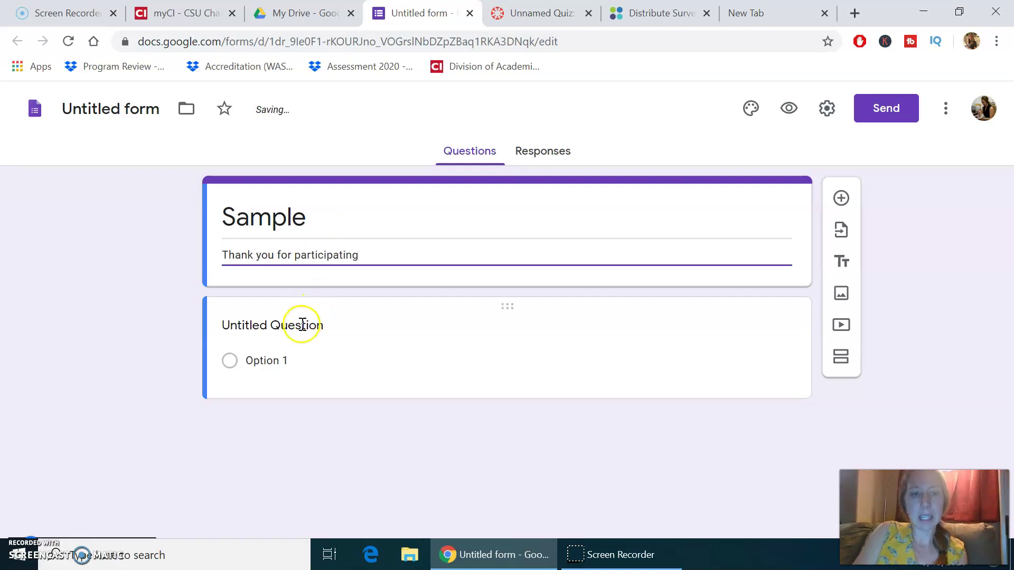
{"action": "left_click", "coordinate": [296, 329]}
{"action": "type", "text": "What is your favorite color?"}
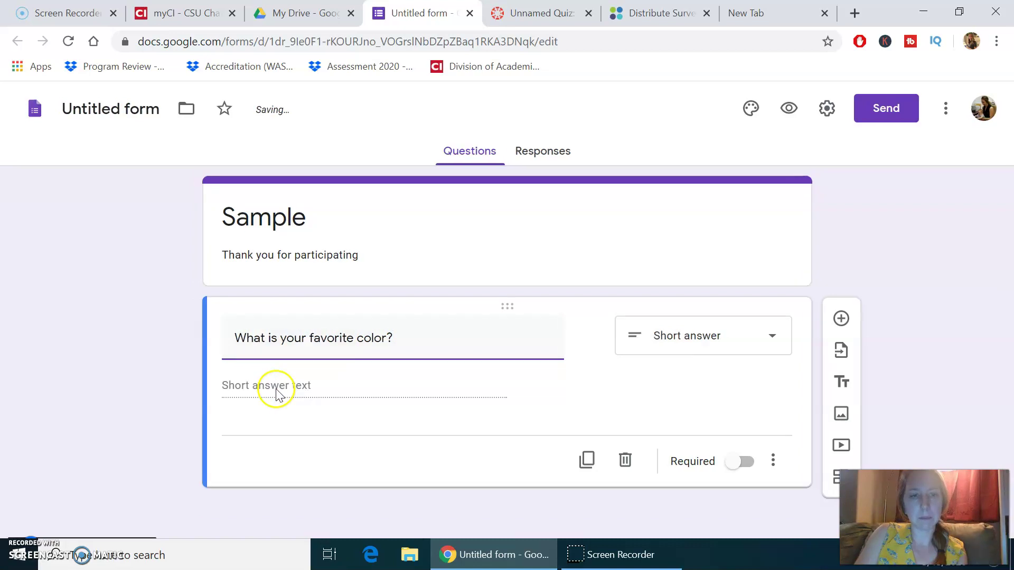
{"action": "left_click", "coordinate": [277, 389]}
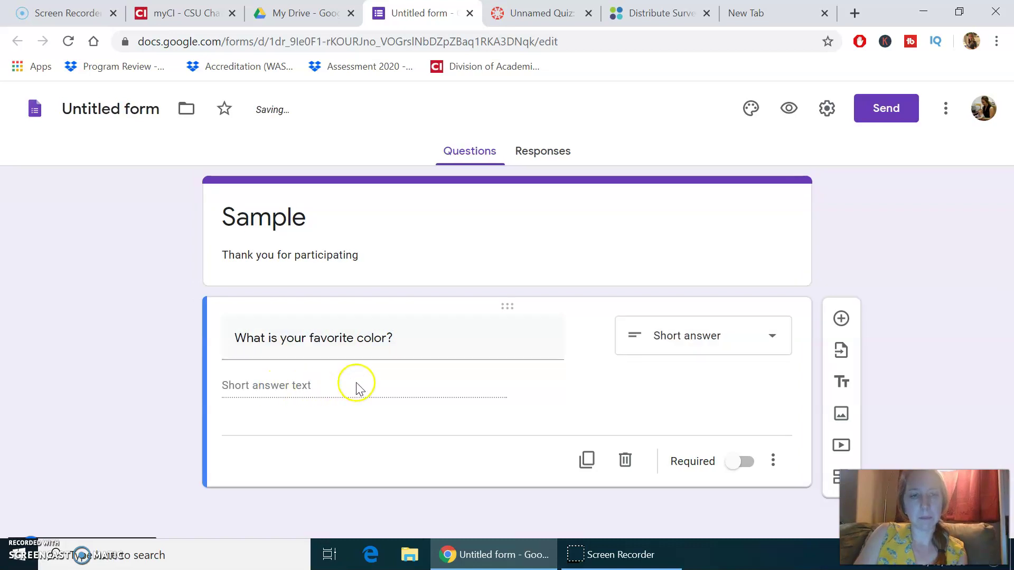
Step: Make the question multiple choice with options Blue and Green
{"action": "left_click", "coordinate": [713, 347]}
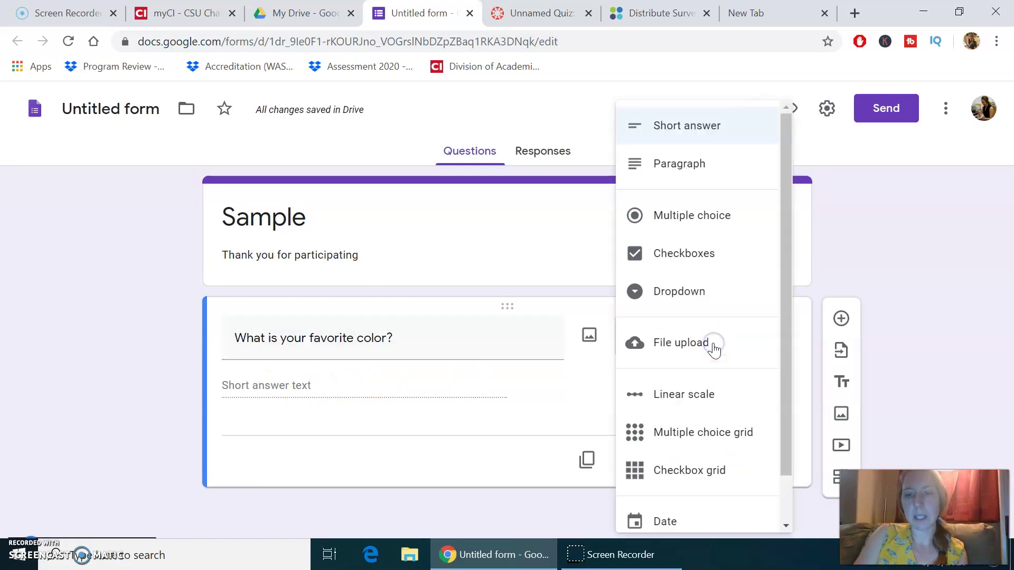
{"action": "left_click", "coordinate": [715, 216]}
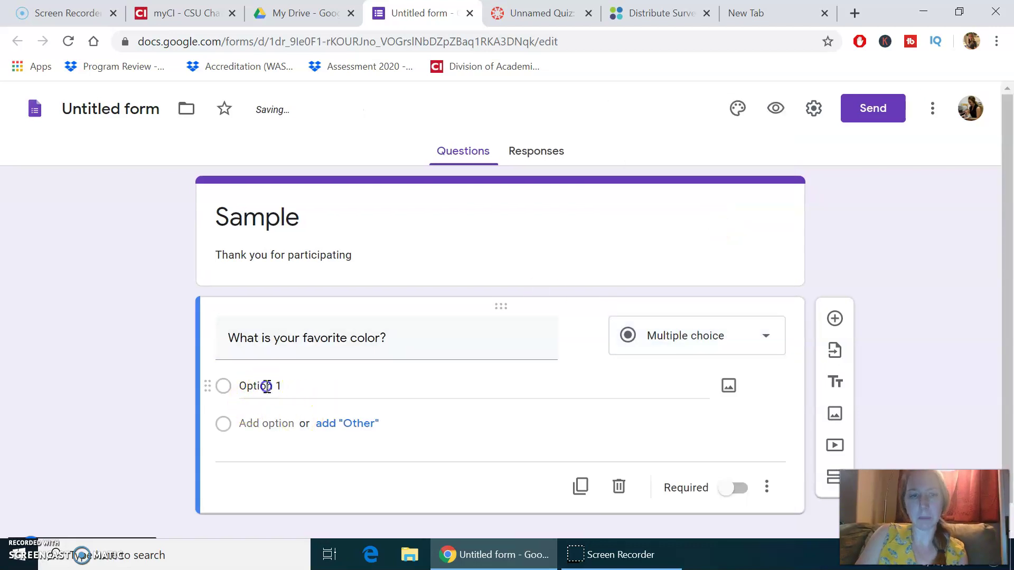
{"action": "left_click", "coordinate": [267, 386]}
{"action": "type", "text": "Blue"}
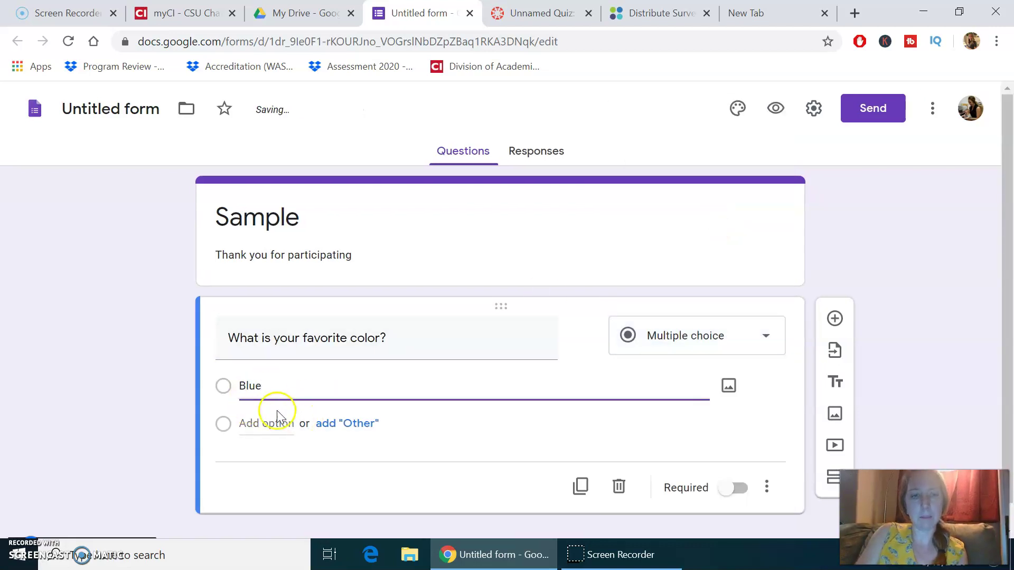
{"action": "left_click", "coordinate": [279, 423]}
{"action": "type", "text": "Green"}
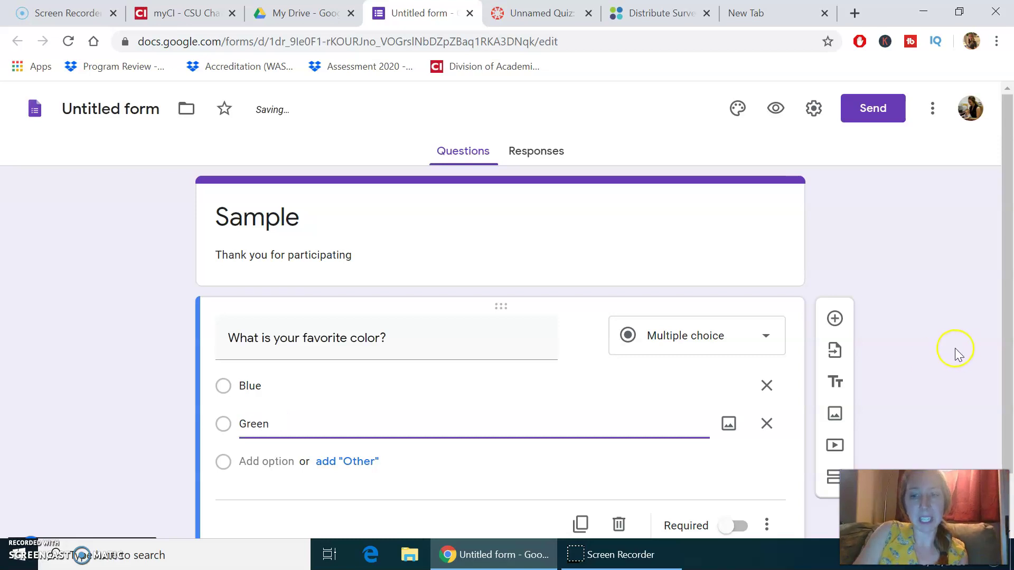
{"action": "left_click", "coordinate": [962, 337]}
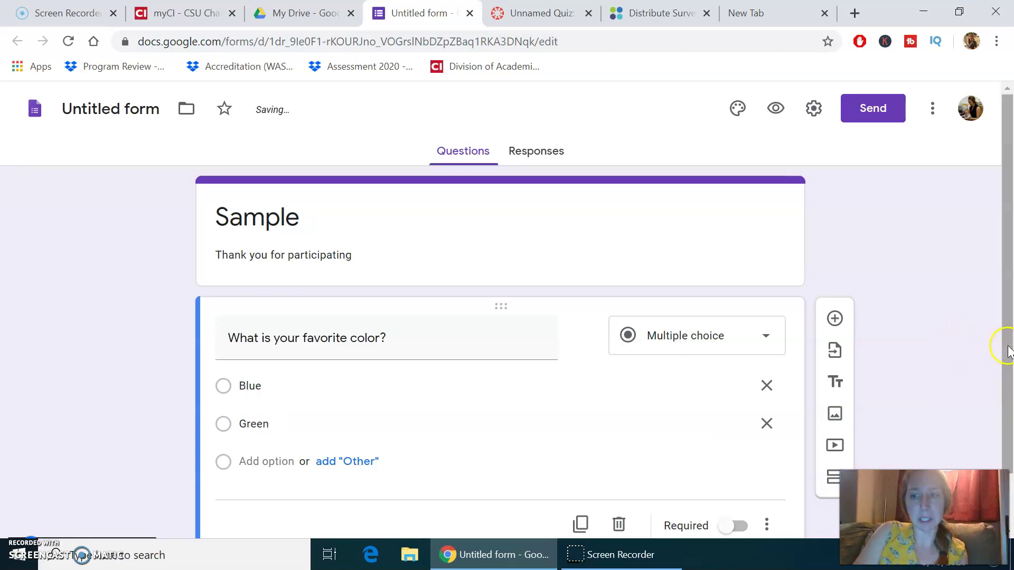
{"action": "scroll", "coordinate": [998, 416], "scroll_direction": "down", "scroll_amount": 1}
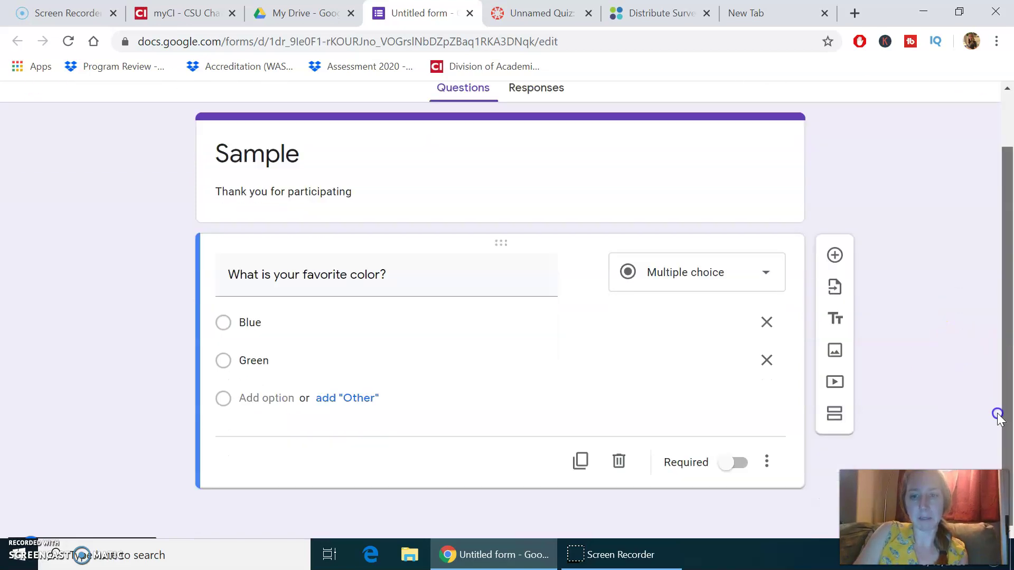
Step: Add a second question 'Why is the sky blue?' set to Short answer
{"action": "left_click", "coordinate": [832, 256]}
{"action": "left_click", "coordinate": [272, 437]}
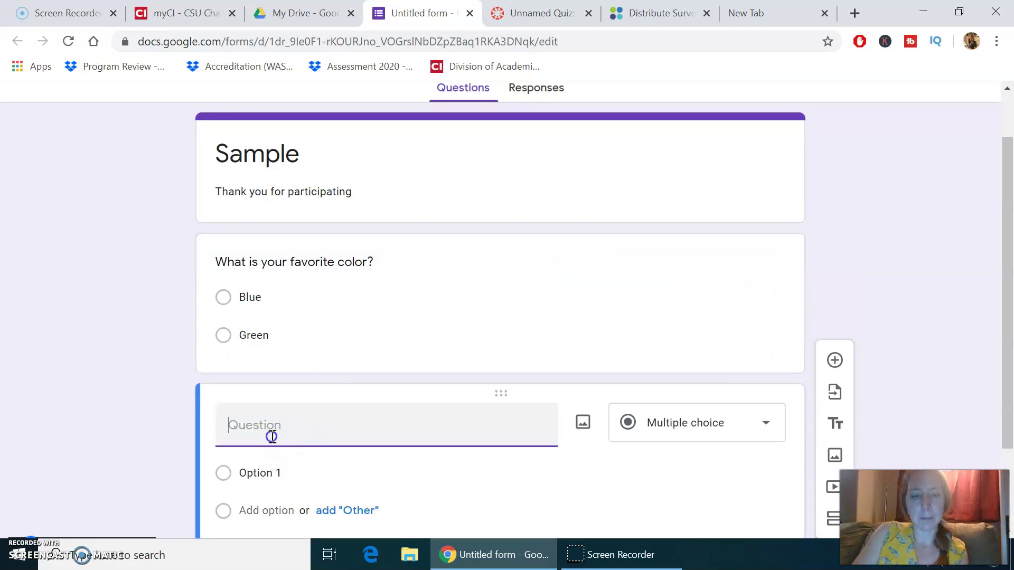
{"action": "type", "text": "Wha"}
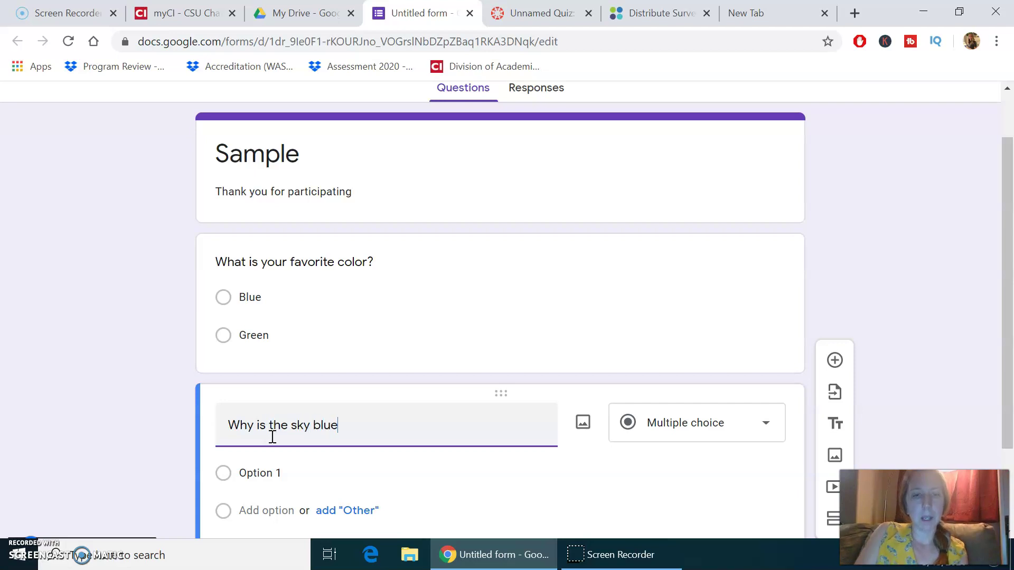
{"action": "left_click", "coordinate": [729, 419]}
{"action": "left_click", "coordinate": [720, 127]}
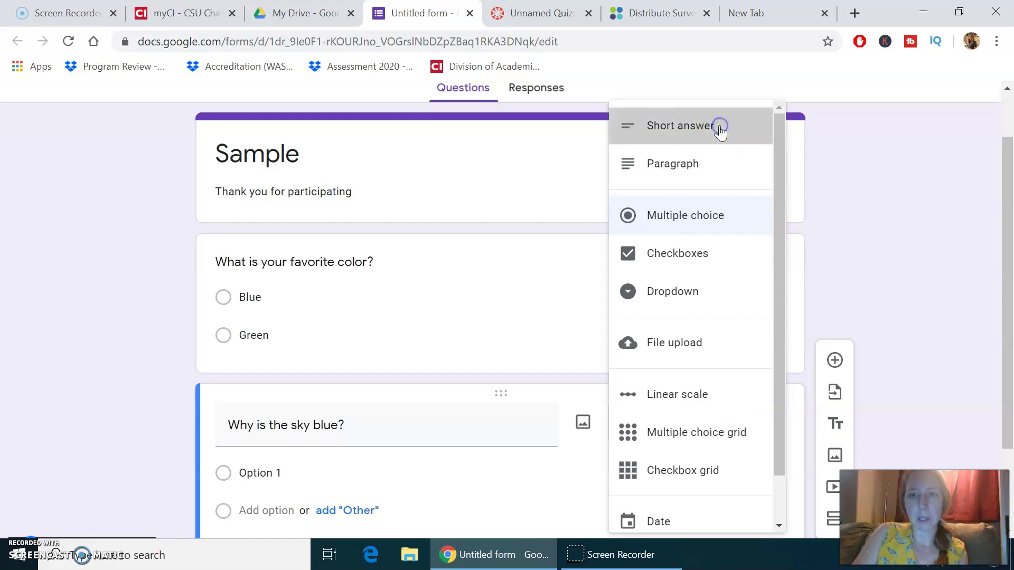
{"action": "scroll", "coordinate": [1010, 415], "scroll_direction": "up", "scroll_amount": 1}
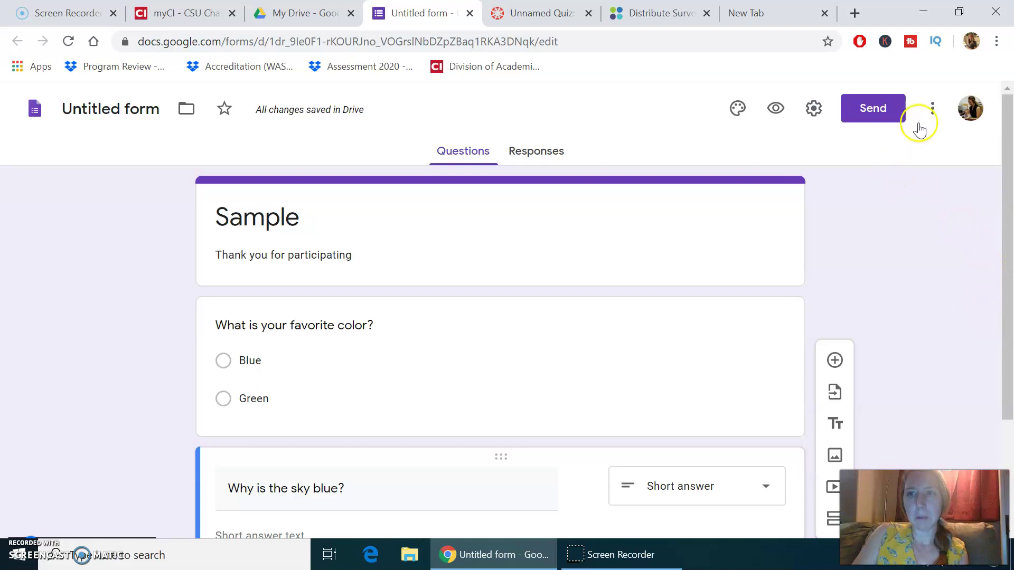
Step: Shorten the Sample form's sharing link in Send and copy it
{"action": "left_click", "coordinate": [884, 115]}
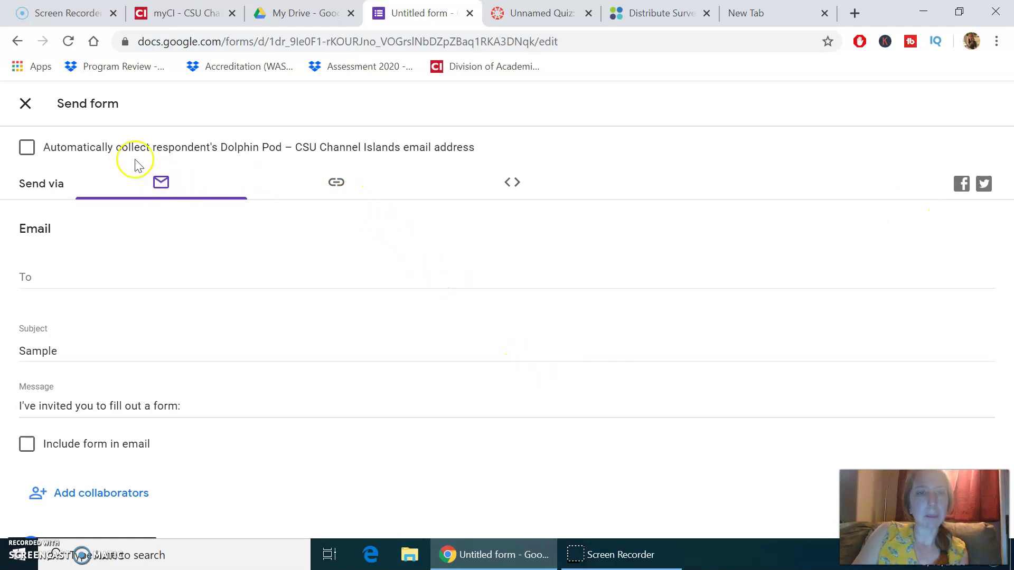
{"action": "left_click", "coordinate": [335, 182]}
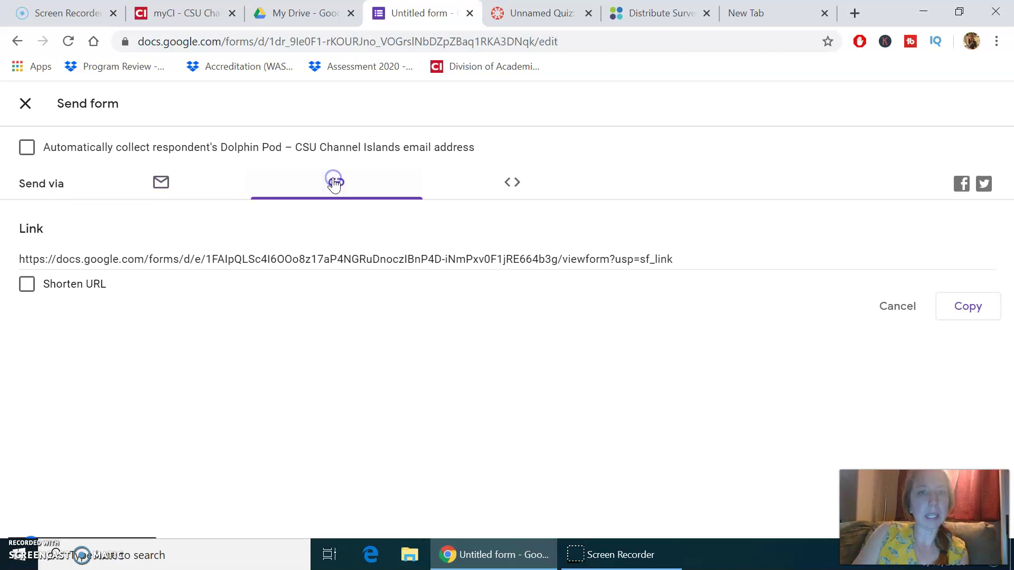
{"action": "left_click", "coordinate": [28, 285]}
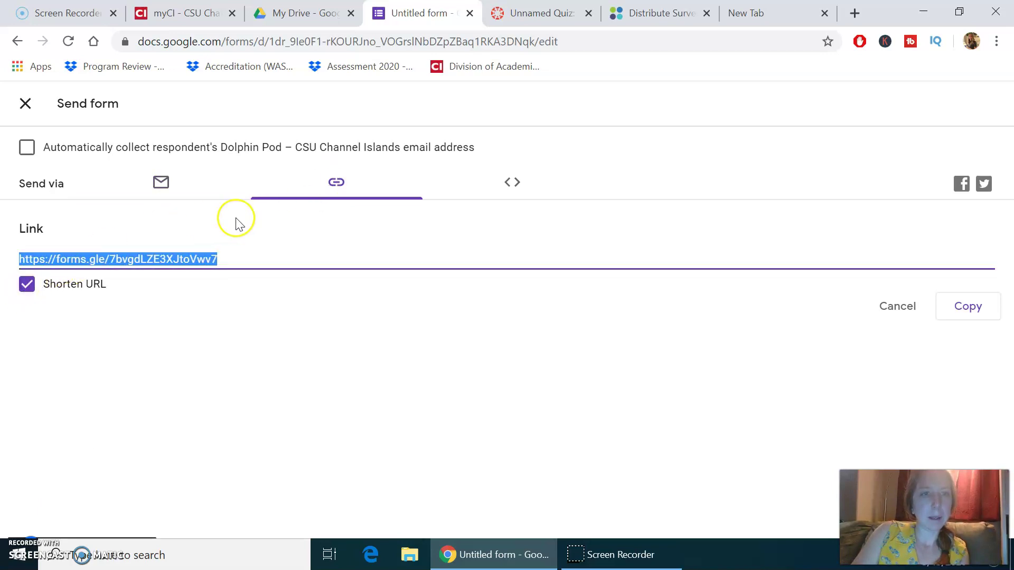
{"action": "right_click", "coordinate": [179, 258]}
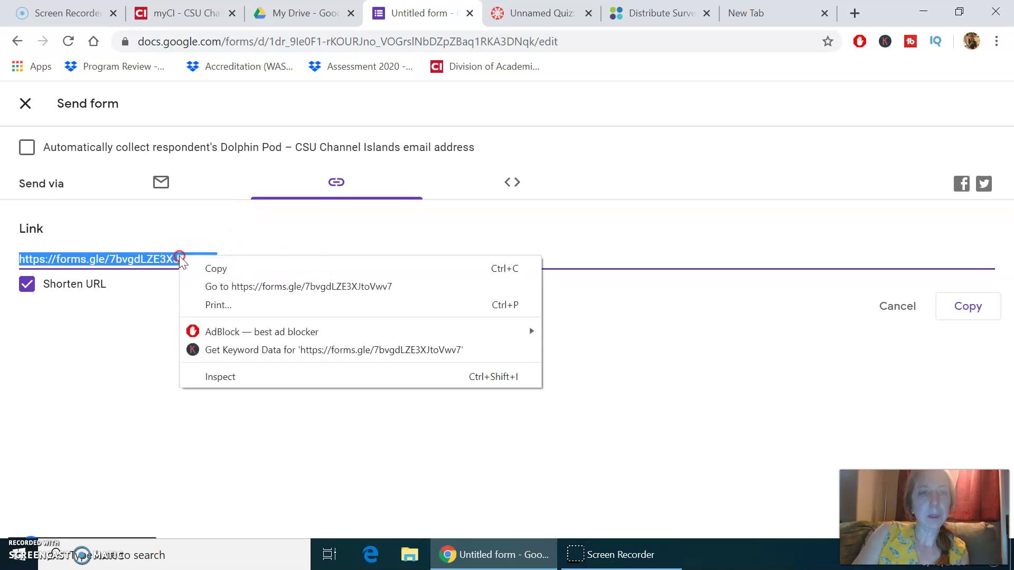
{"action": "left_click", "coordinate": [216, 268]}
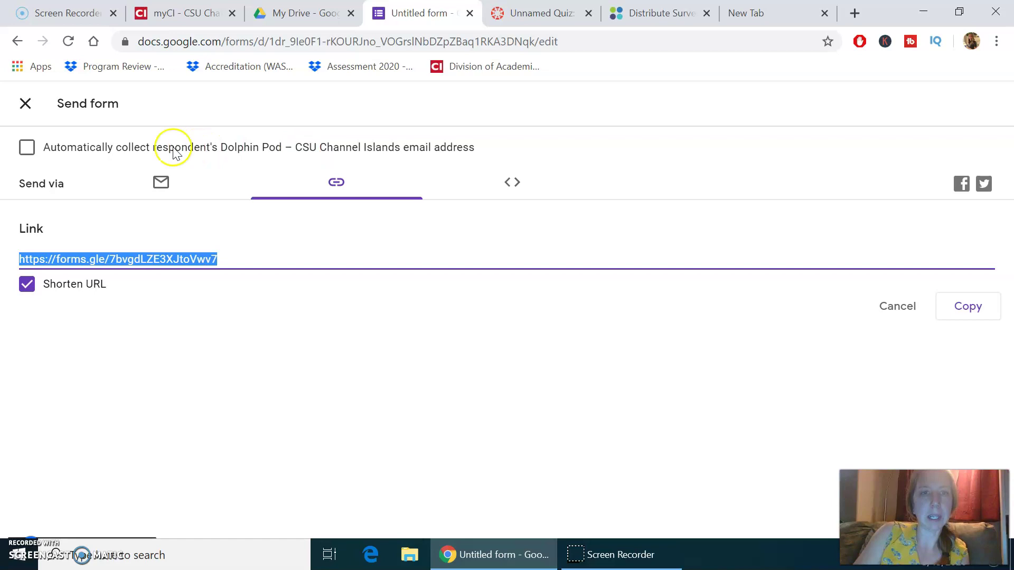
Step: Turn on automatic email collection, recopy the short link, and check the embed code
{"action": "left_click", "coordinate": [26, 149]}
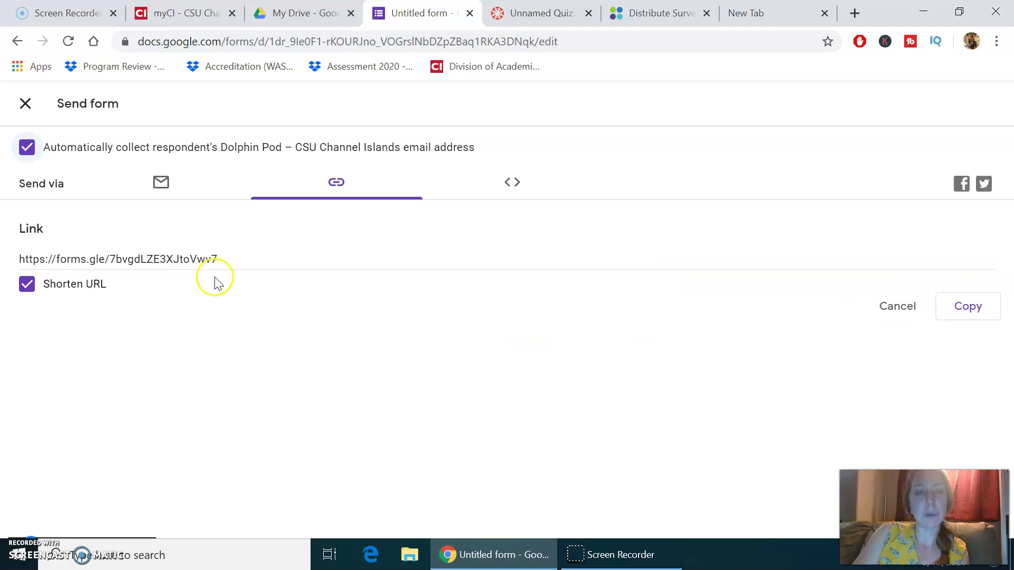
{"action": "left_click", "coordinate": [186, 260]}
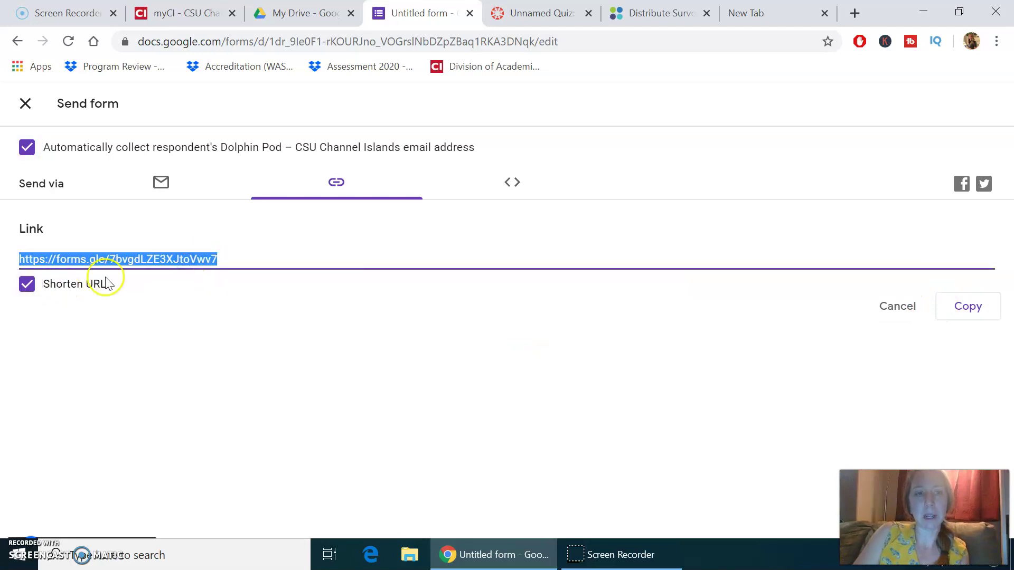
{"action": "right_click", "coordinate": [168, 255]}
{"action": "left_click", "coordinate": [215, 266]}
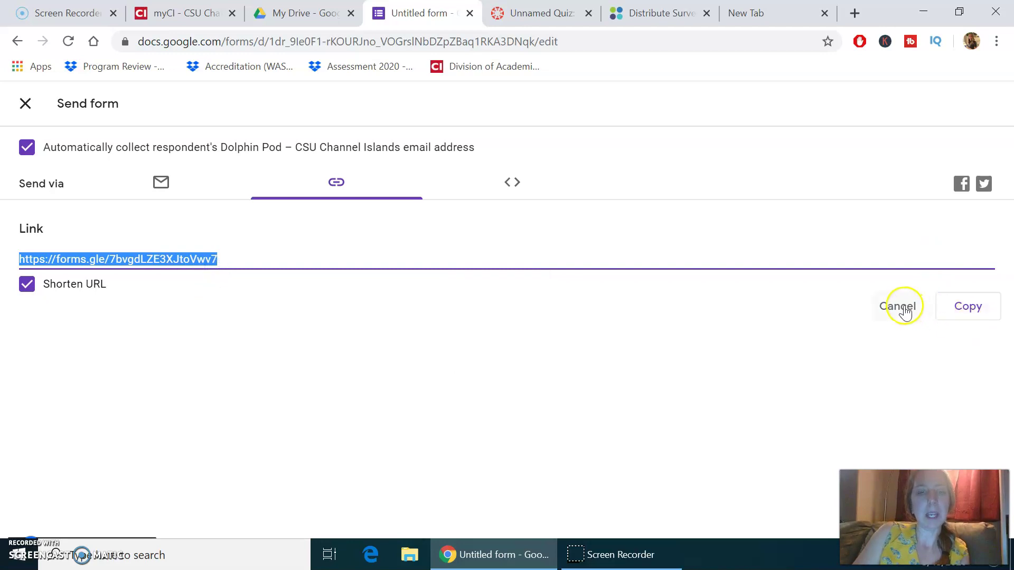
{"action": "left_click", "coordinate": [511, 179]}
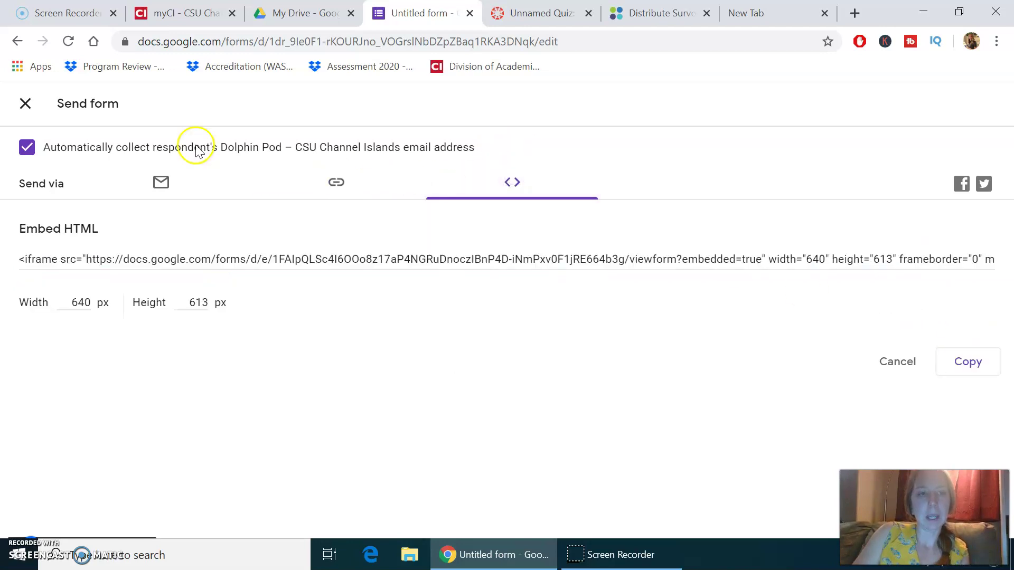
{"action": "left_click", "coordinate": [25, 105]}
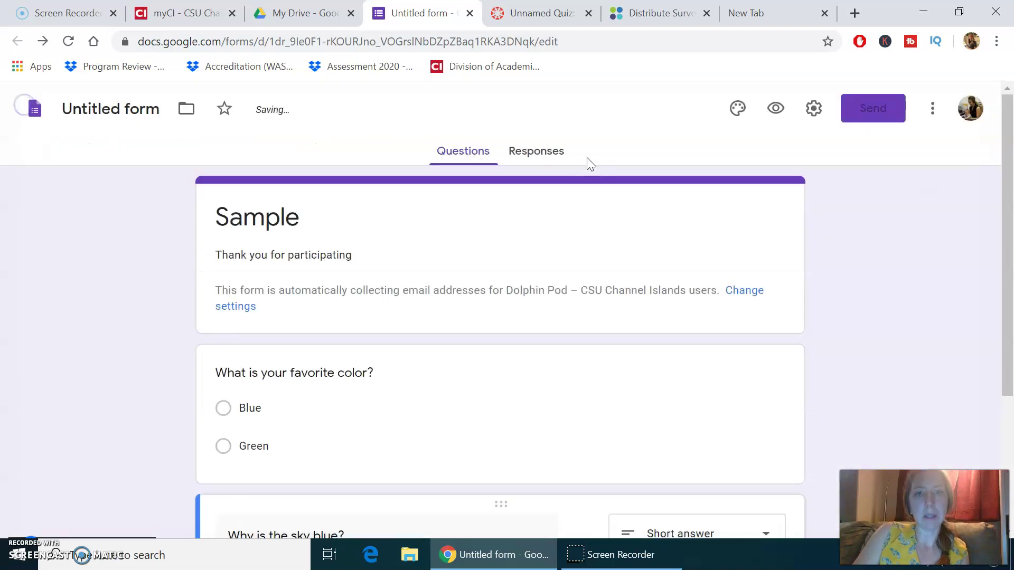
Step: Look through the More menu, then review the Sample form's General settings
{"action": "left_click", "coordinate": [932, 111]}
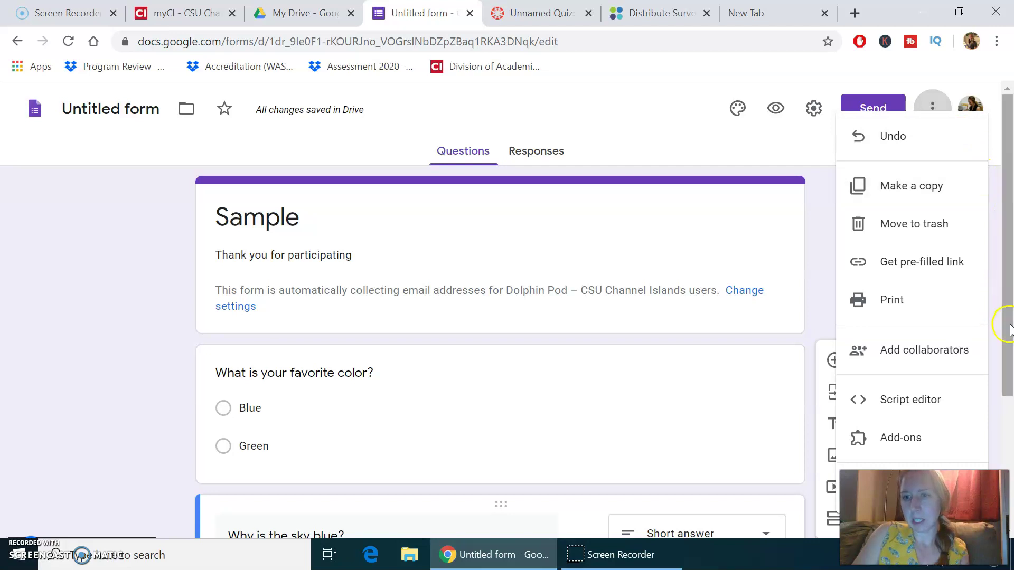
{"action": "mouse_move", "coordinate": [1002, 349]}
{"action": "left_mouse_down"}
{"action": "mouse_move", "coordinate": [1003, 380]}
{"action": "mouse_move", "coordinate": [1006, 341]}
{"action": "left_mouse_up"}
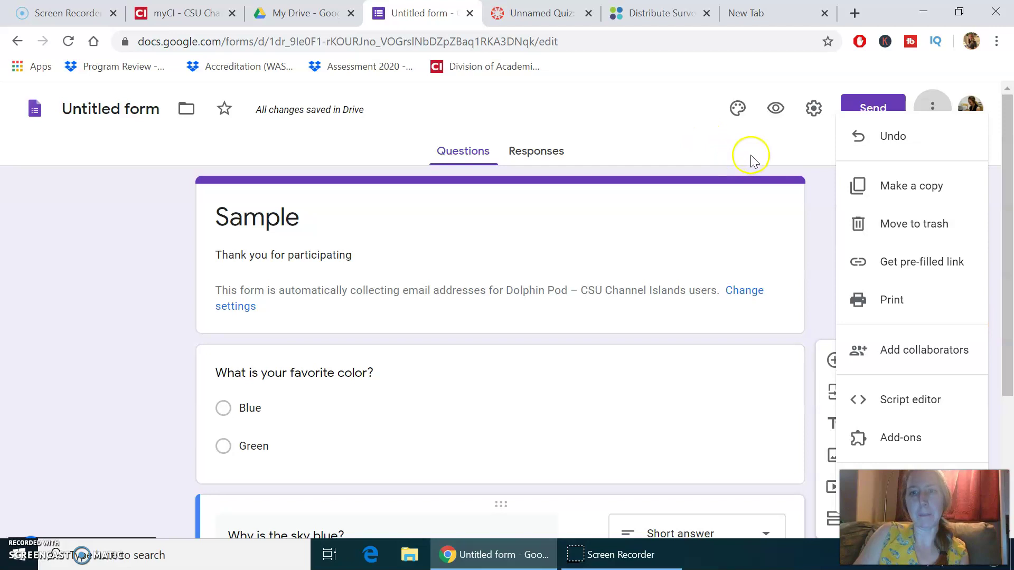
{"action": "left_click", "coordinate": [814, 110]}
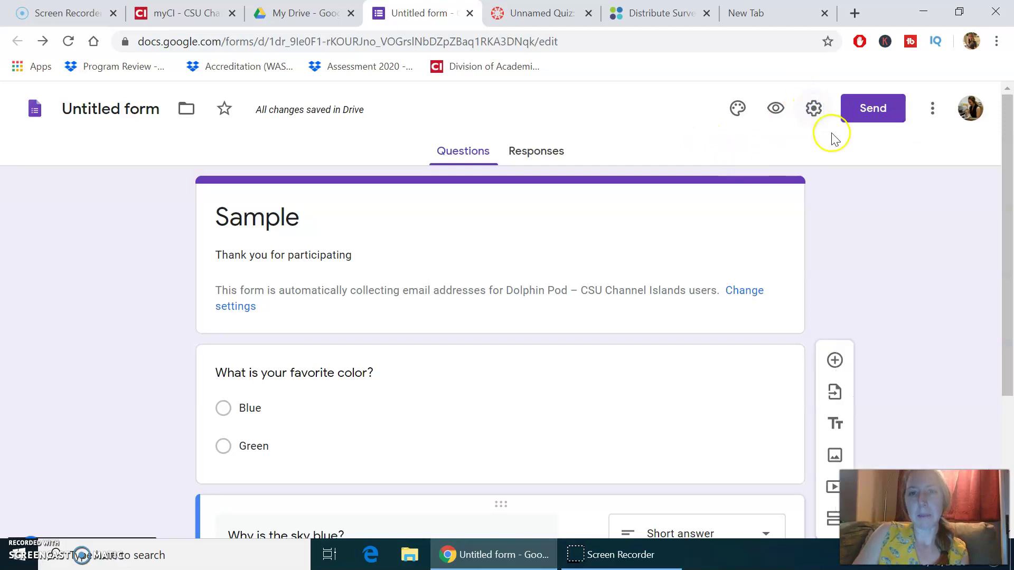
{"action": "left_click", "coordinate": [813, 111]}
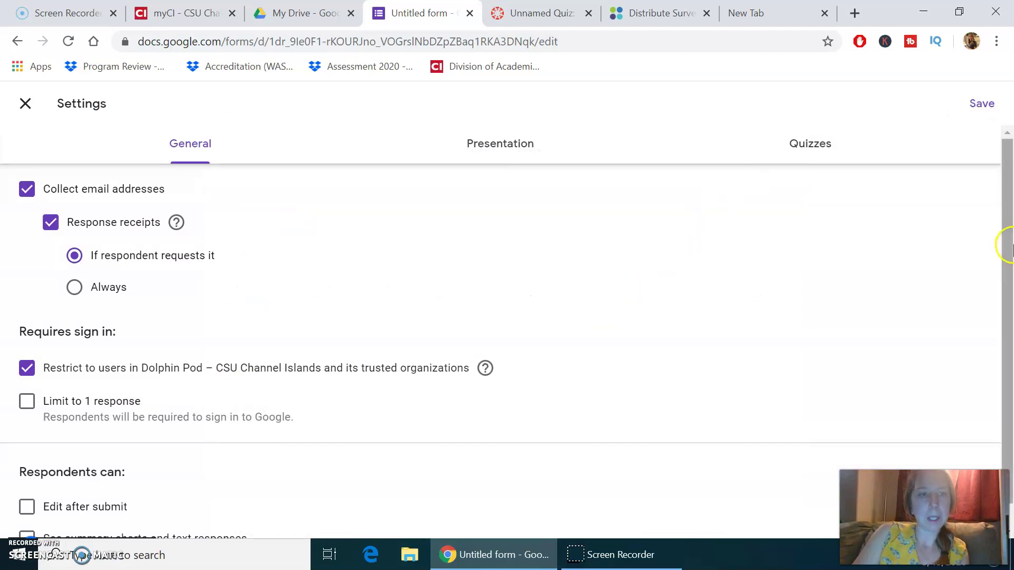
{"action": "left_click_drag", "start_coordinate": [1008, 249], "coordinate": [983, 152]}
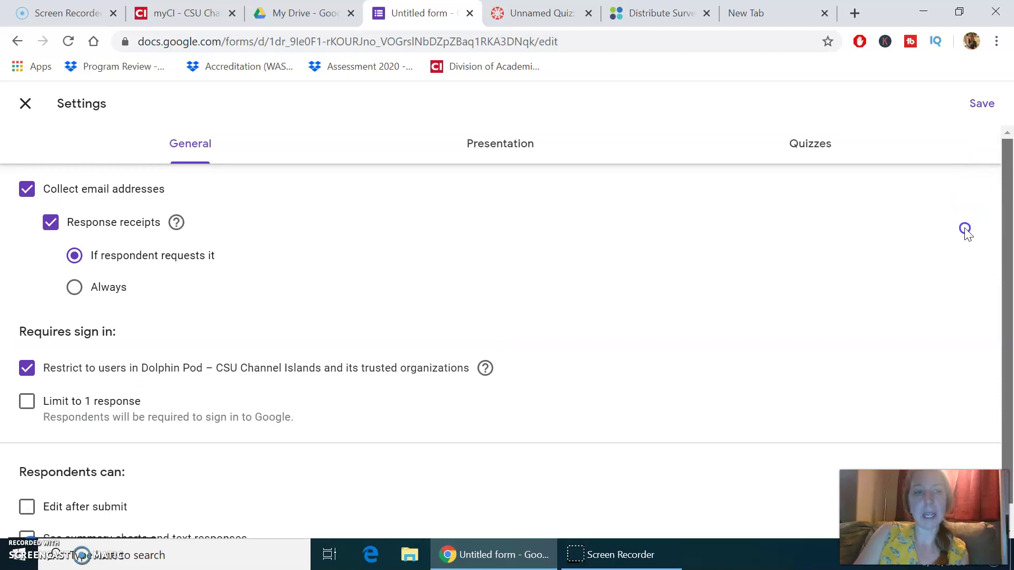
{"action": "left_click_drag", "start_coordinate": [1002, 256], "coordinate": [1003, 331]}
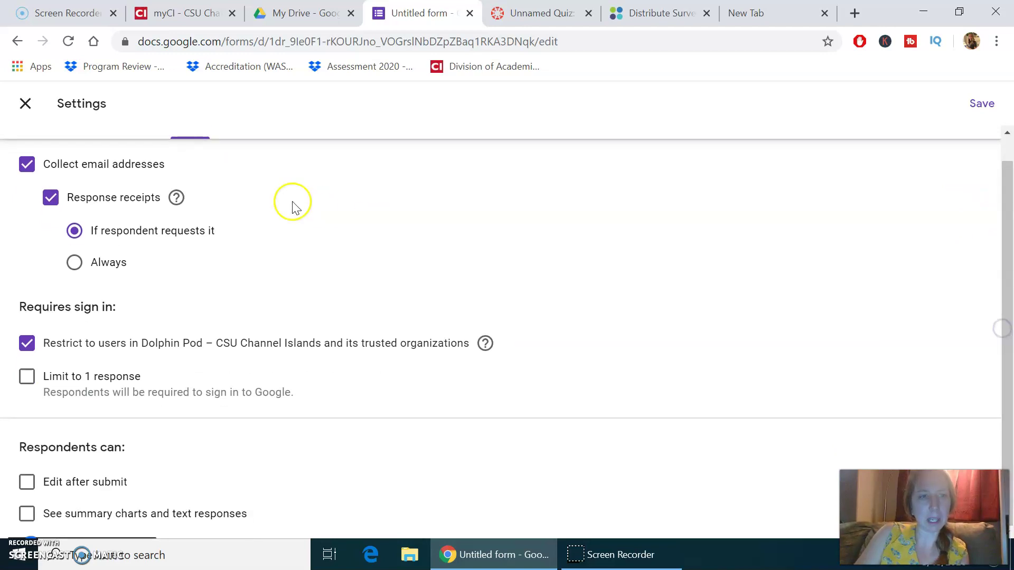
{"action": "left_click", "coordinate": [25, 105]}
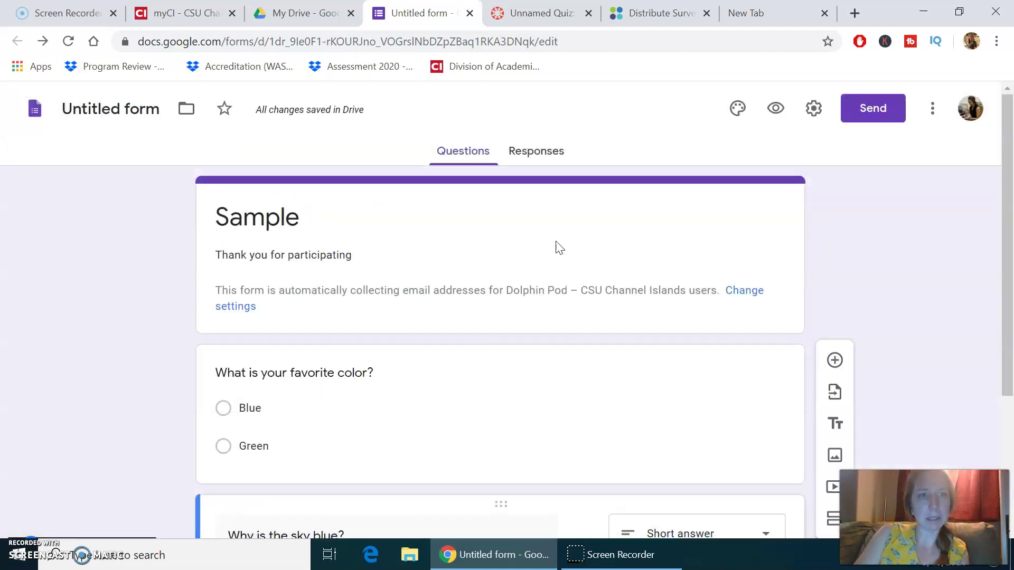
Step: Bring up the Send form email panel with subject 'Sample' and the default invitation message
{"action": "left_click", "coordinate": [932, 111]}
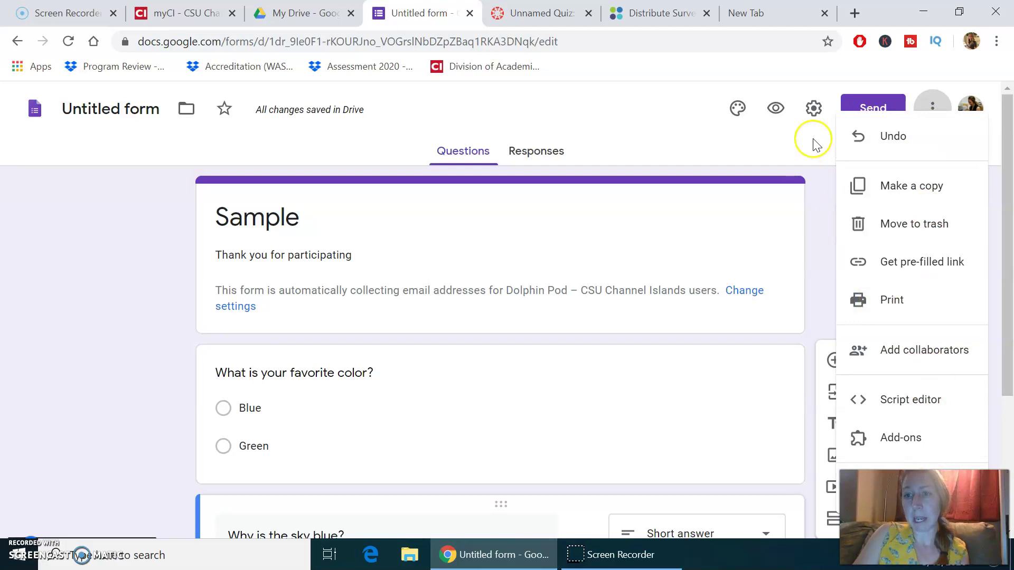
{"action": "left_click", "coordinate": [796, 162]}
{"action": "left_click", "coordinate": [873, 111]}
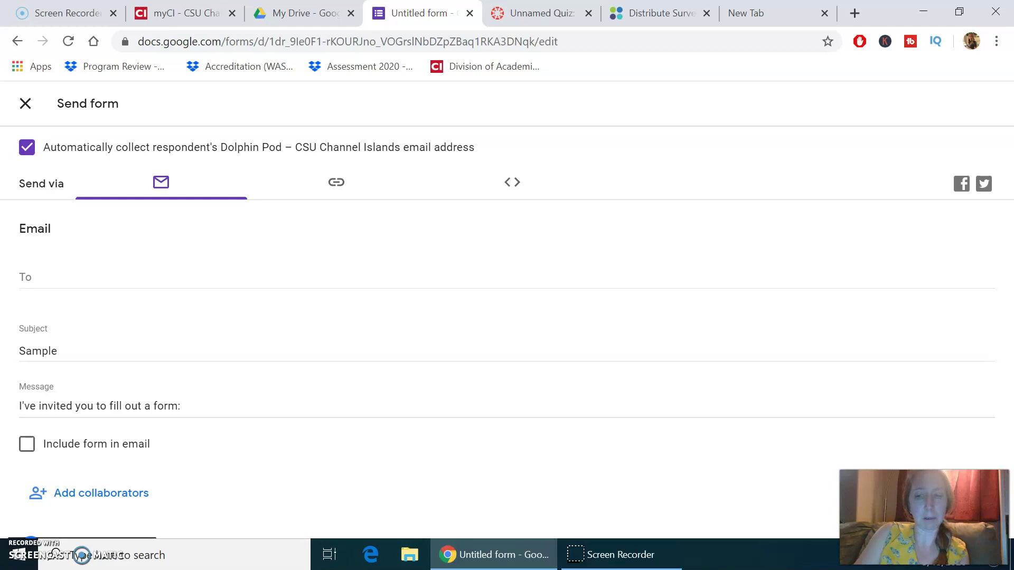
Step: Close the Send form panel and scroll through the Sample form's questions
{"action": "key", "text": "alt+Left"}
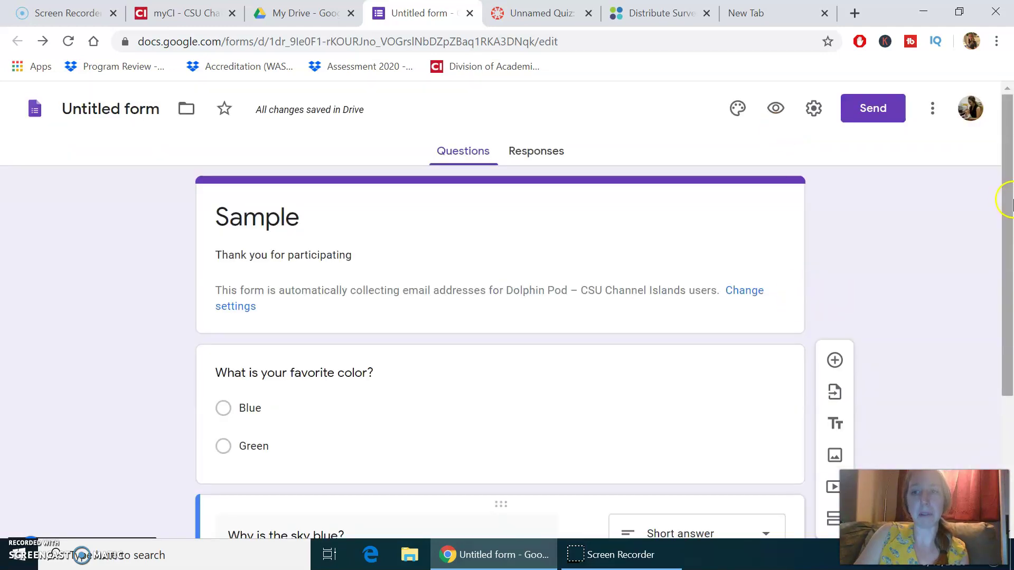
{"action": "mouse_move", "coordinate": [1005, 208]}
{"action": "left_mouse_down"}
{"action": "mouse_move", "coordinate": [1003, 297]}
{"action": "mouse_move", "coordinate": [1003, 220]}
{"action": "left_mouse_up"}
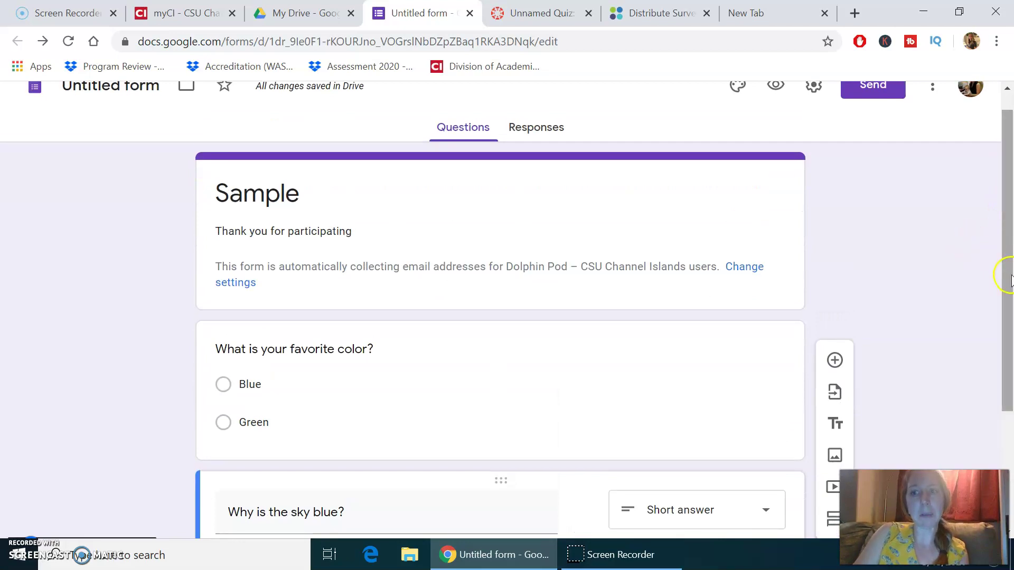
{"action": "mouse_move", "coordinate": [1009, 278]}
{"action": "left_mouse_down"}
{"action": "mouse_move", "coordinate": [1003, 358]}
{"action": "mouse_move", "coordinate": [1000, 272]}
{"action": "left_mouse_up"}
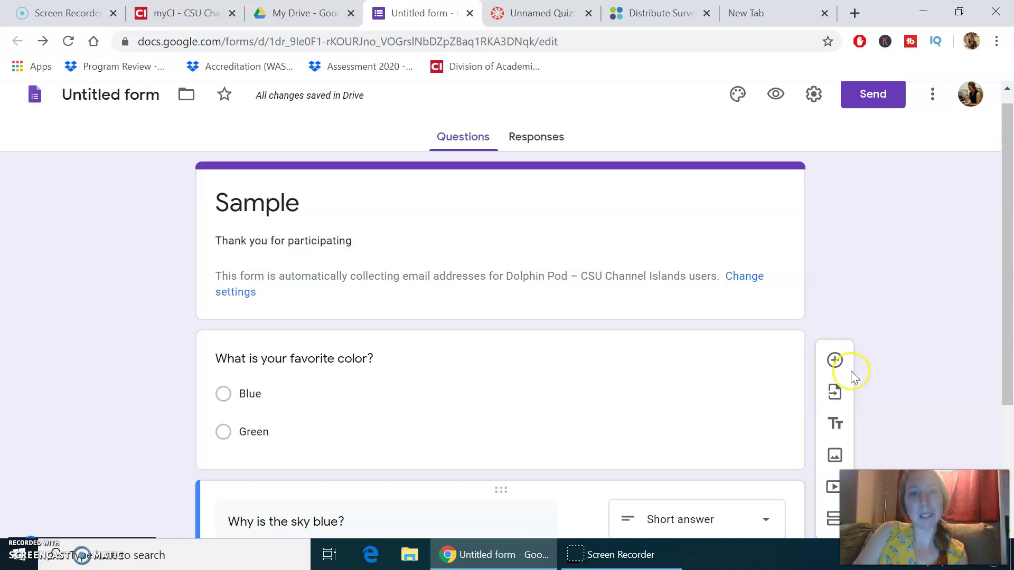
{"action": "left_click", "coordinate": [627, 559]}
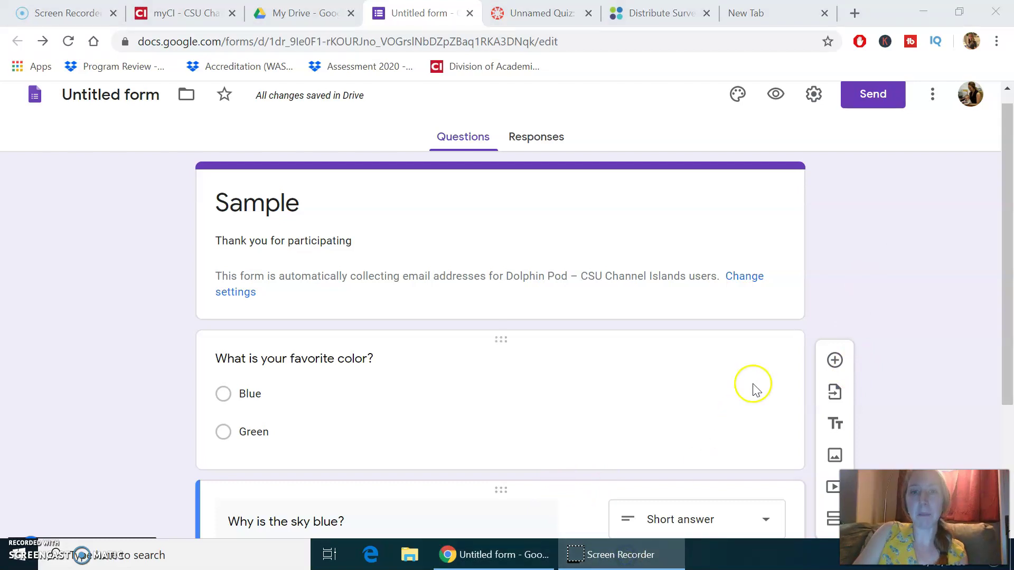